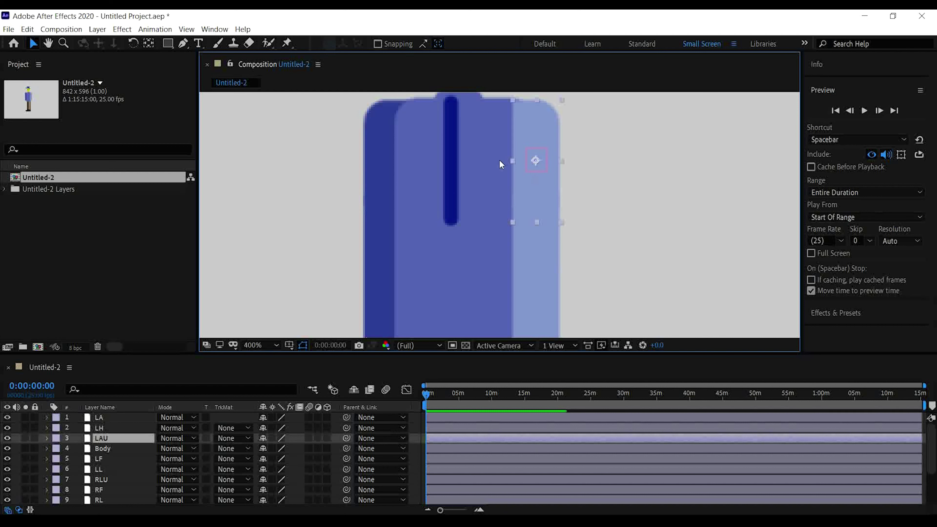
- Move the anchor points of the LAU layer and the opposite upper-arm layer to their shoulder joints with the Pan Behind tool
scroll(527, 147, up, 3)
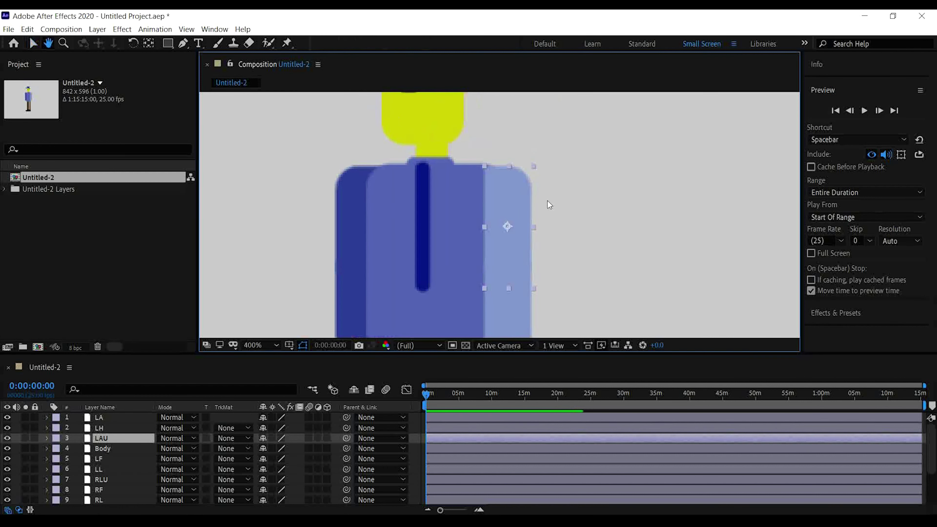
click(148, 43)
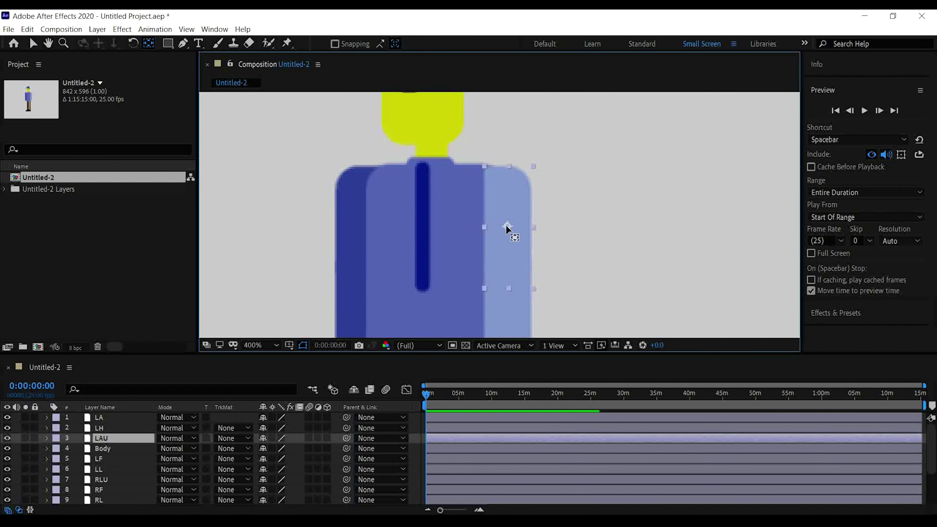
drag(506, 225, 496, 178)
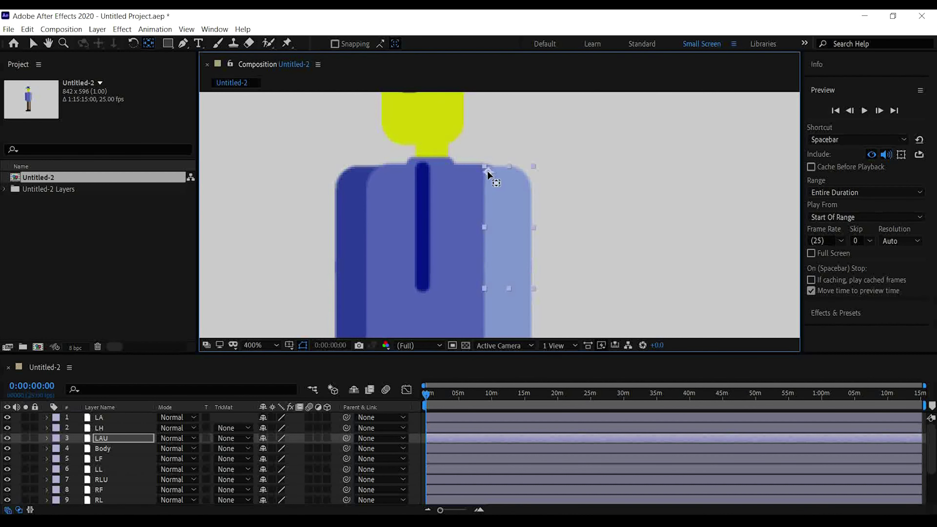
click(342, 199)
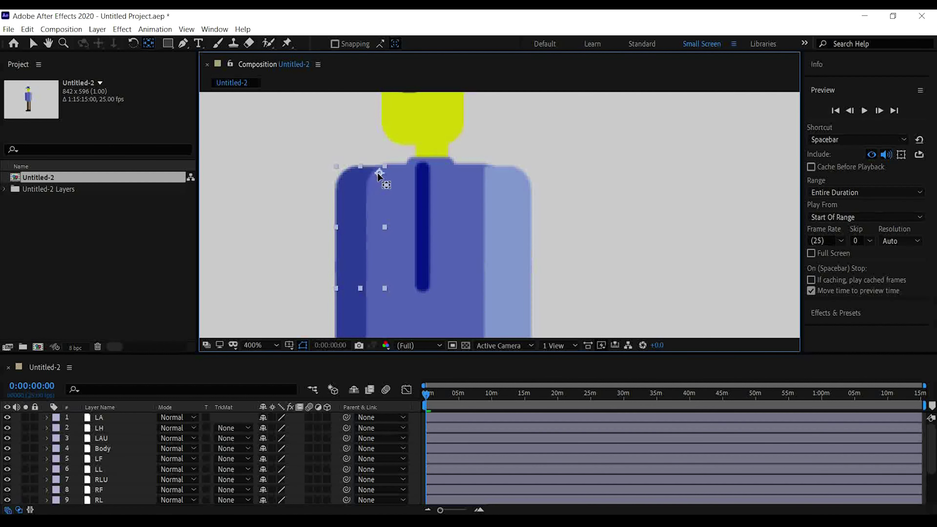
- Move the head layer's anchor point down to the base of the neck
scroll(380, 178, down, 5)
scroll(411, 214, up, 3)
drag(481, 305, 477, 324)
scroll(465, 243, up, 4)
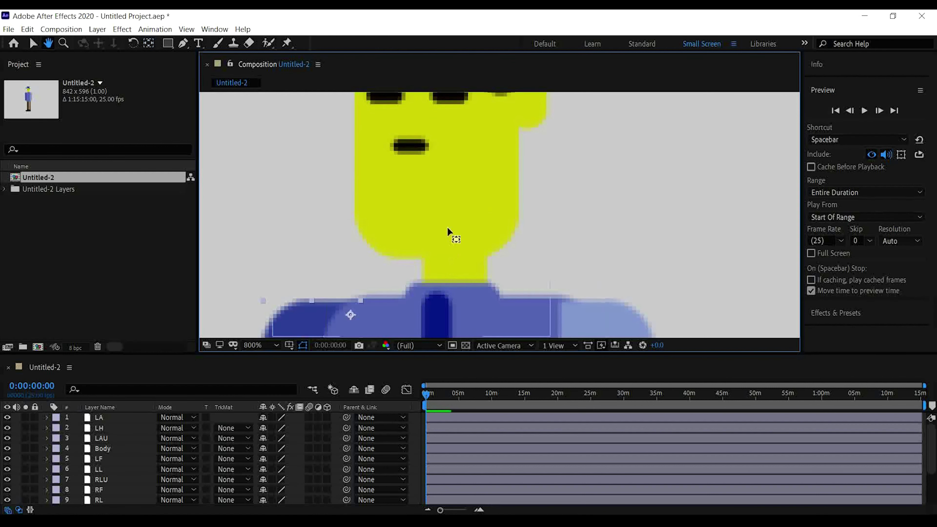
click(443, 161)
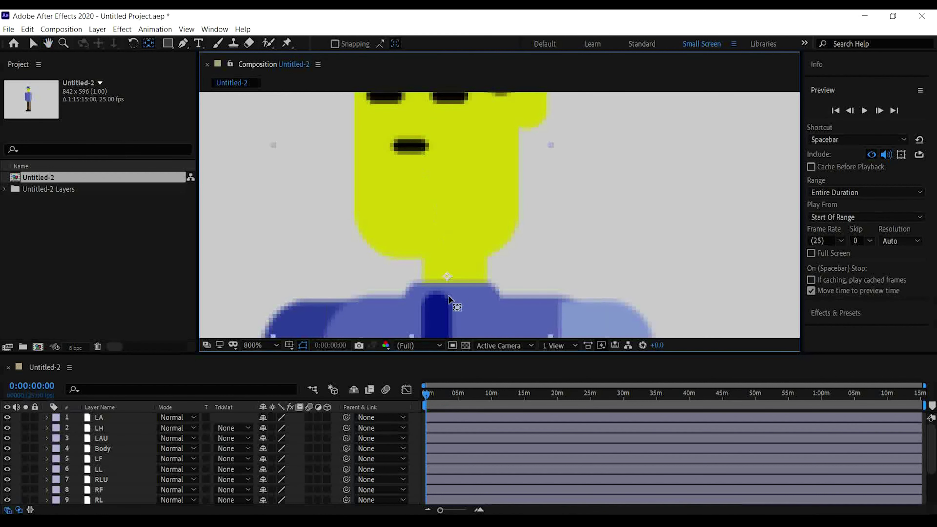
- Move the LA lower-arm layer's anchor point up to the elbow
key(slash)
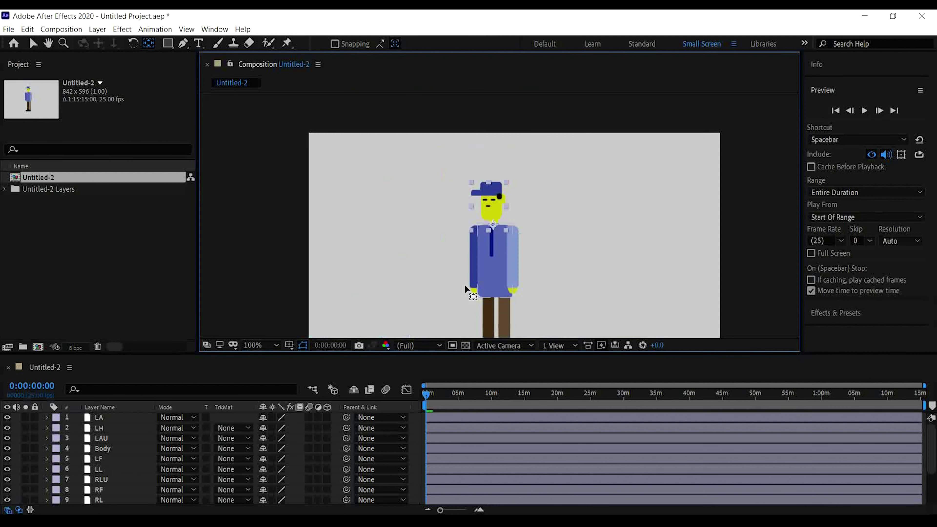
click(507, 173)
scroll(507, 173, up, 4)
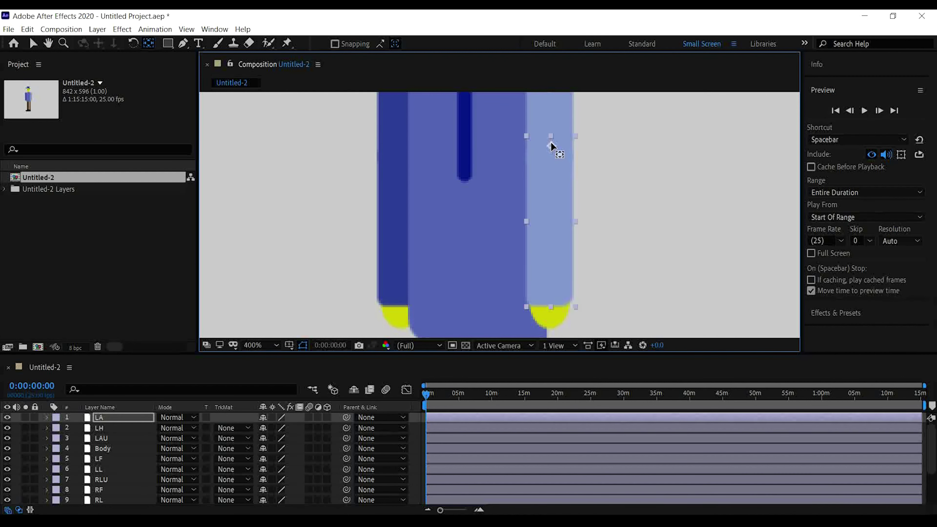
mouse_move(427, 135)
mouse_down()
mouse_move(380, 218)
mouse_move(402, 146)
mouse_up()
- Move the LH hand layer's anchor point to the wrist
click(543, 307)
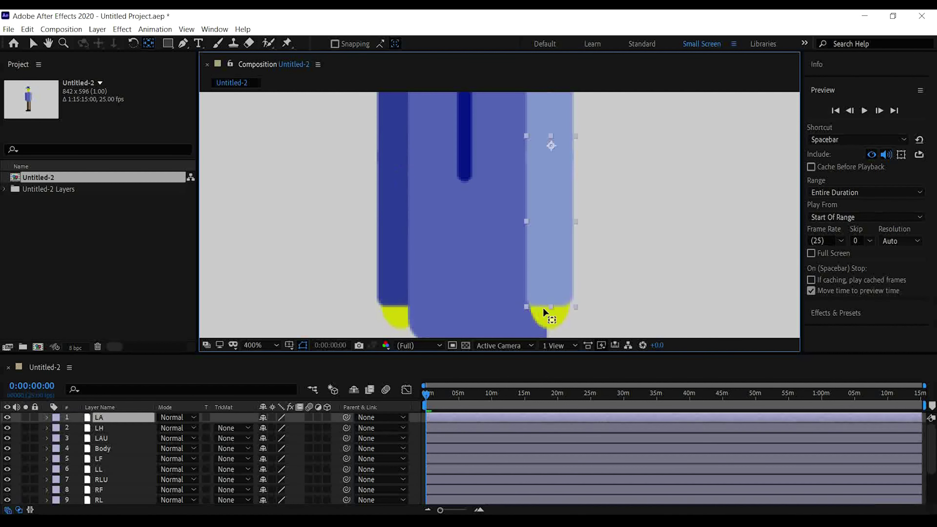
click(548, 315)
drag(550, 295, 550, 276)
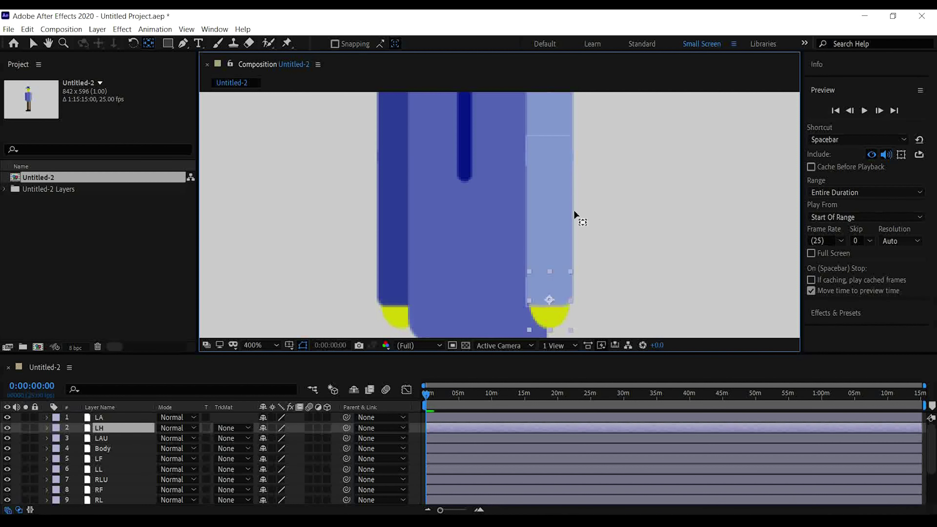
- Move the anchor points of both upper-leg layers up to the hips, inside the lower edge of the body
scroll(557, 255, down, 2)
scroll(558, 257, up, 2)
click(540, 260)
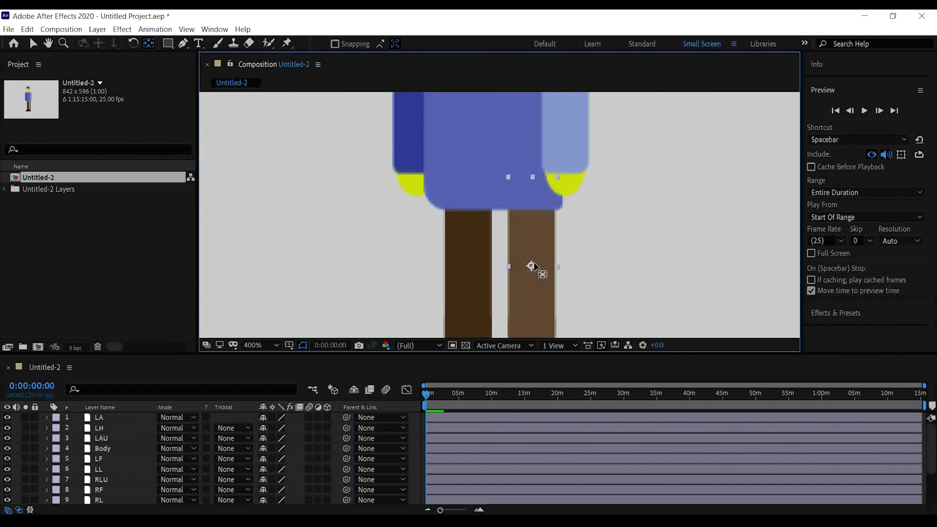
drag(531, 262, 534, 189)
click(476, 287)
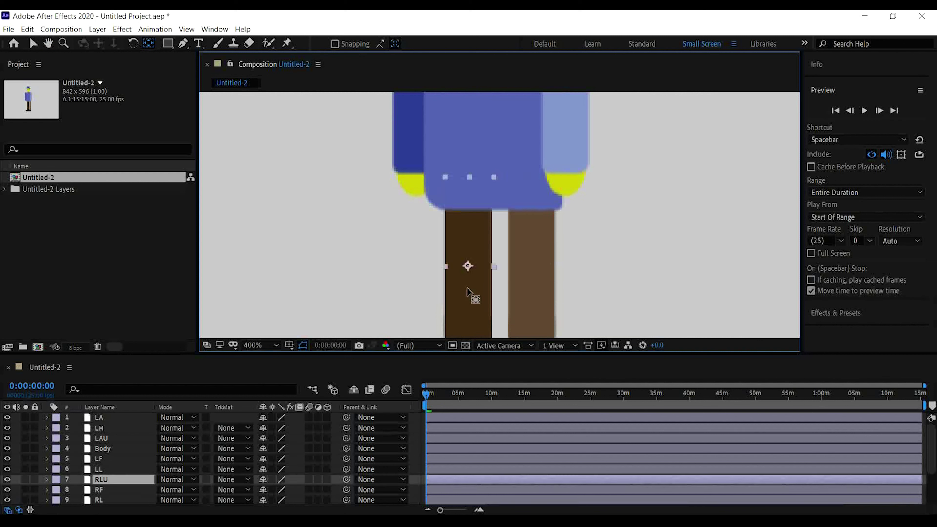
drag(468, 266, 469, 188)
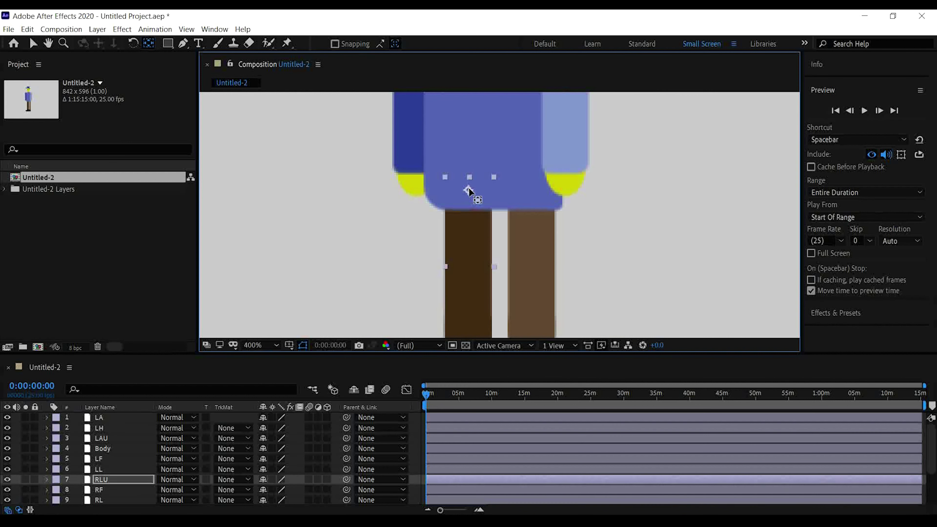
- Move the anchor points of the LL and RL lower-leg layers up to the knees and check the leg layers' pivots
drag(591, 157, 554, 255)
scroll(554, 256, down, 2)
click(548, 157)
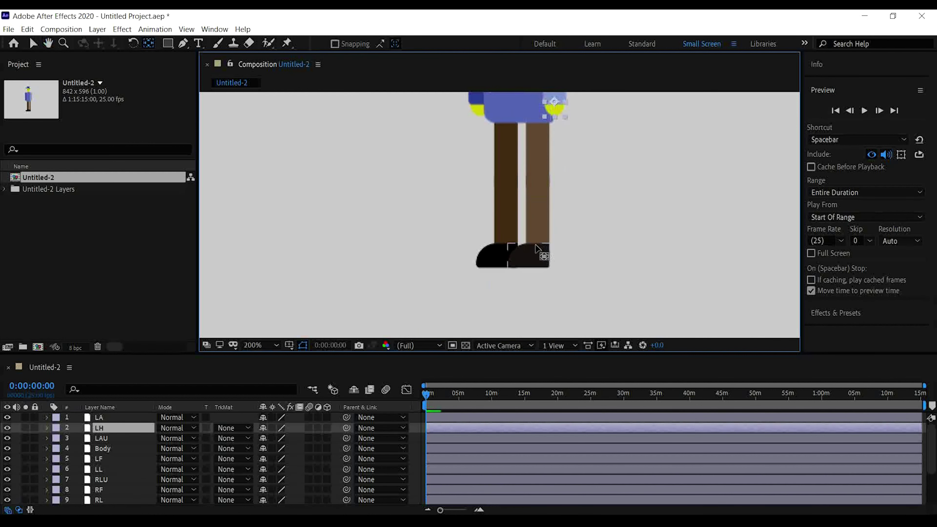
click(537, 246)
drag(538, 216, 538, 181)
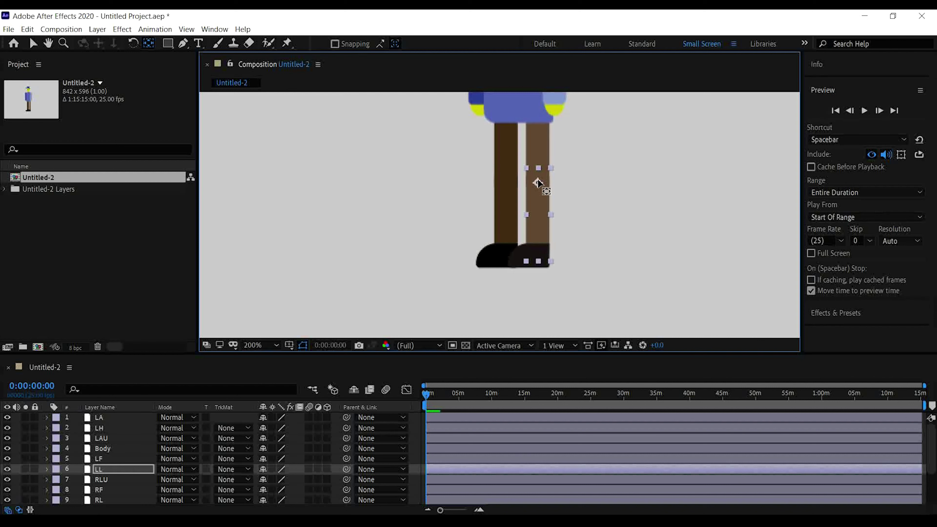
click(506, 212)
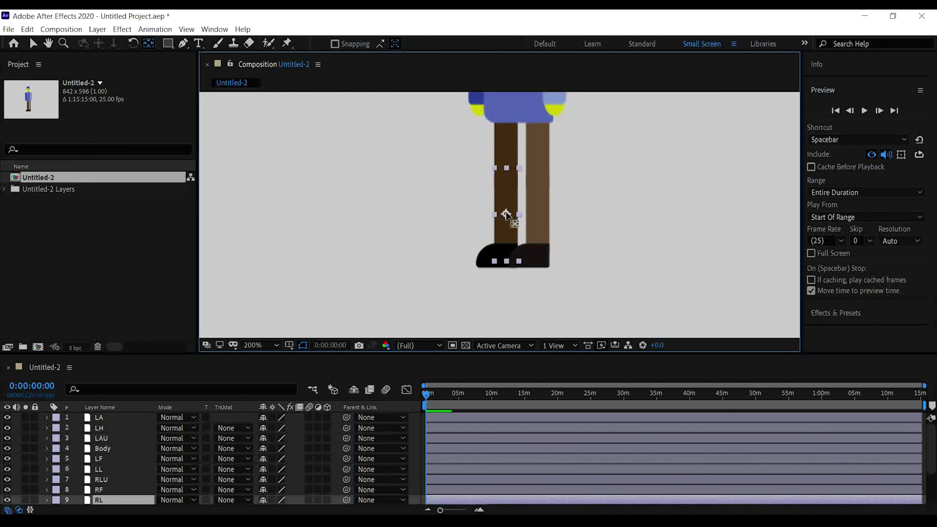
drag(506, 215, 506, 182)
click(538, 200)
click(506, 144)
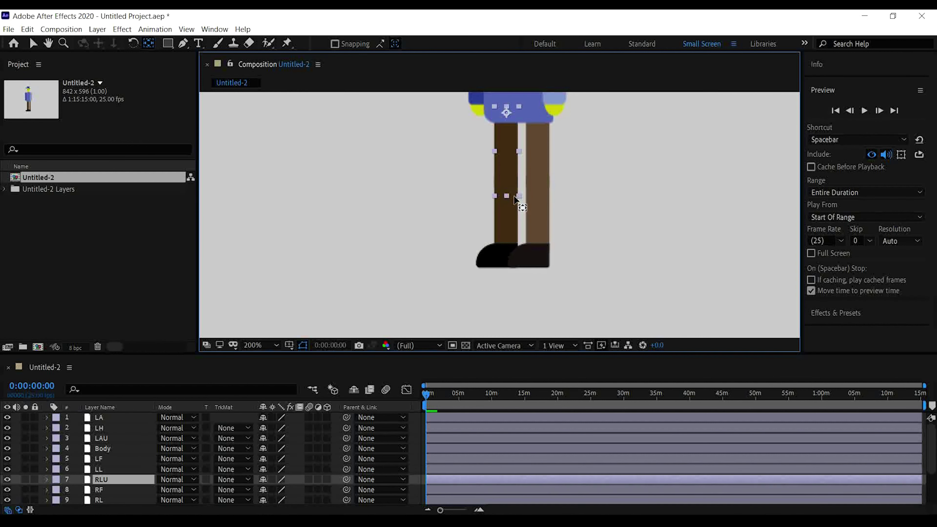
click(513, 221)
- Move the anchor points of the LF and RF foot layers to the ankles
click(539, 265)
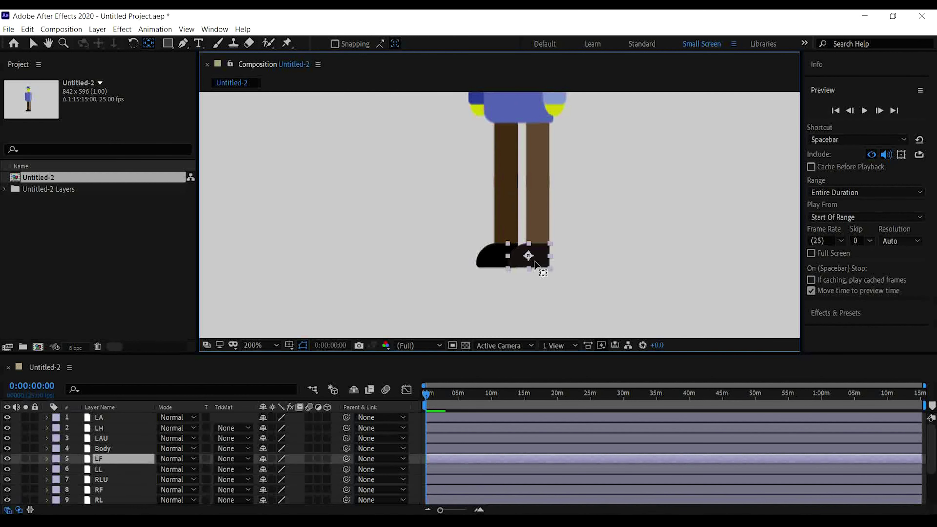
drag(544, 246, 506, 251)
click(502, 258)
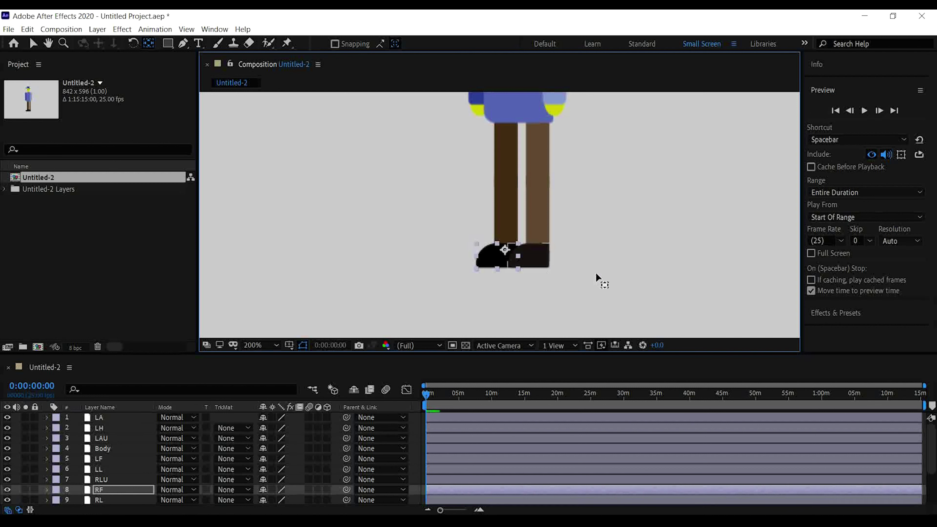
click(574, 256)
- Narrow the project area, open the Duik Bassel.2 script and make its window narrower so the character stays uncovered
scroll(574, 256, down, 1)
drag(198, 86, 51, 85)
click(216, 30)
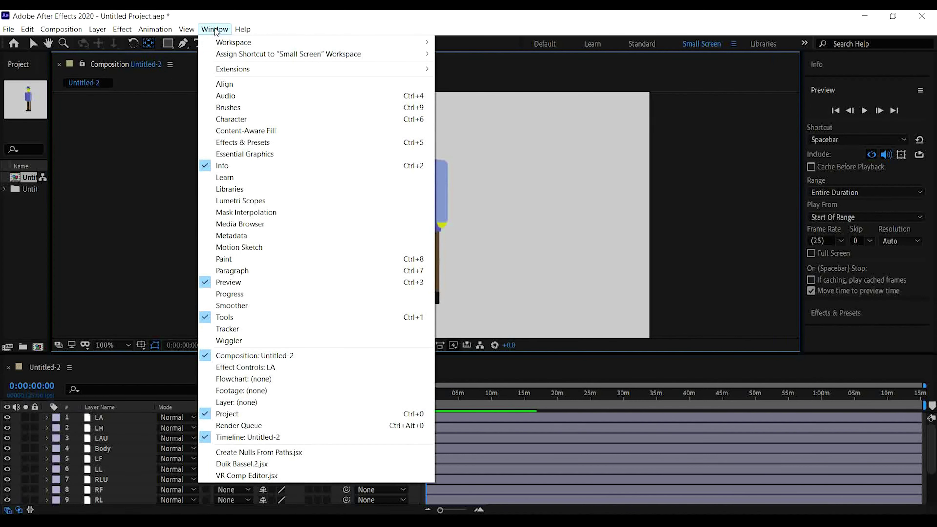
click(263, 466)
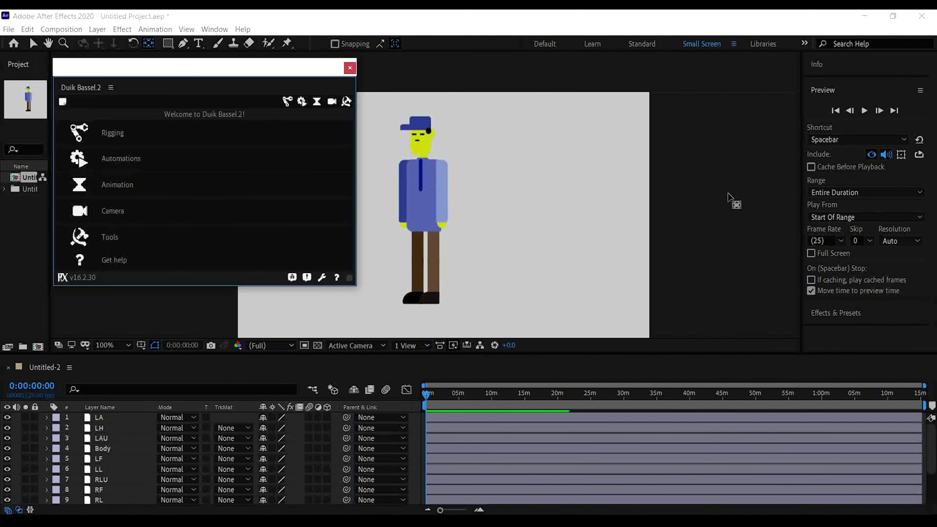
drag(359, 114, 239, 115)
- Hide every layer except the arm layers LA, LH and LAU
click(438, 170)
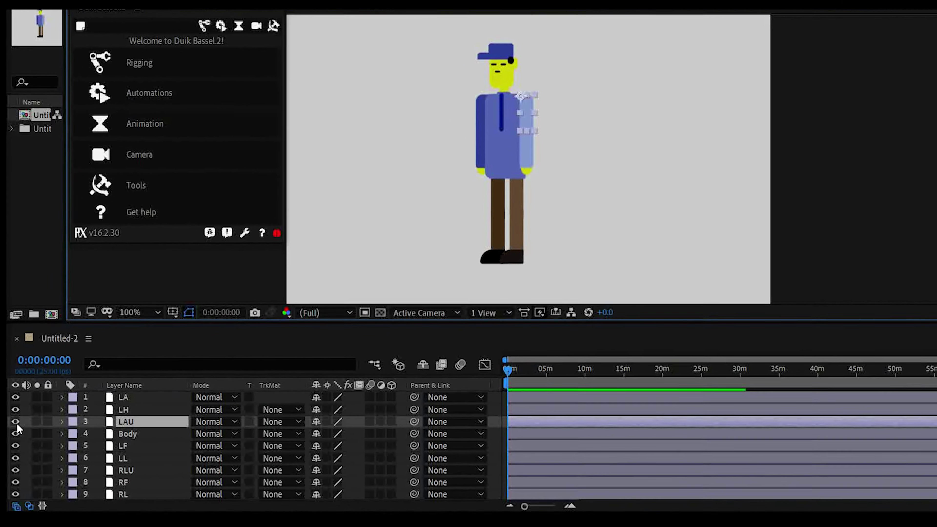
scroll(48, 443, down, 2)
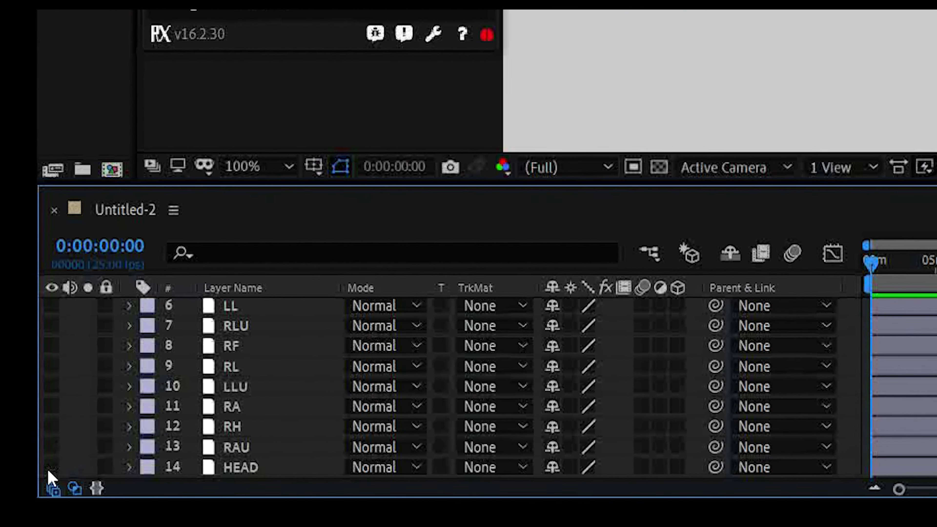
scroll(46, 469, up, 2)
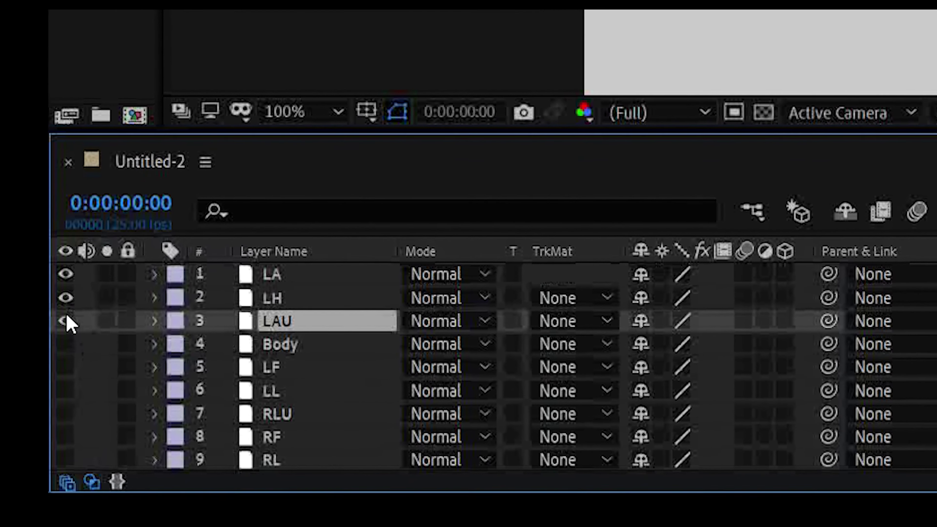
click(61, 330)
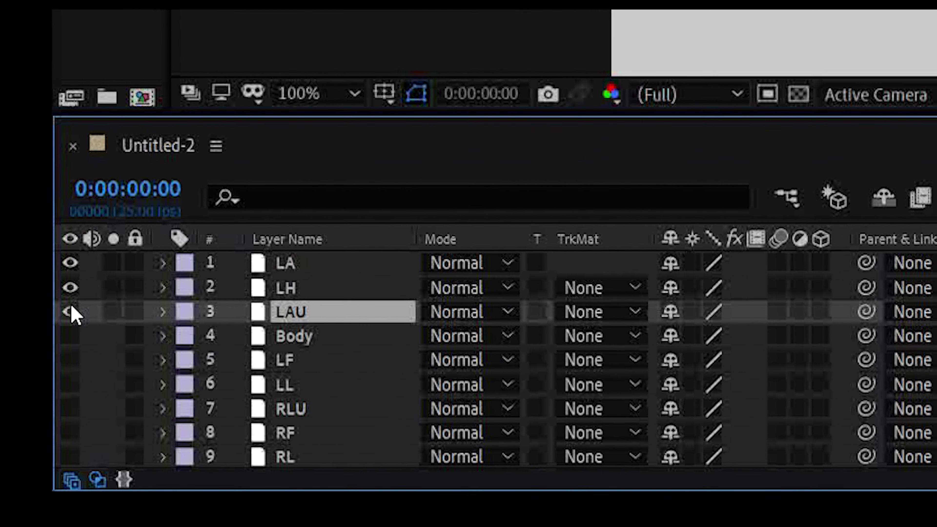
scroll(812, 44, up, 3)
scroll(811, 45, down, 2)
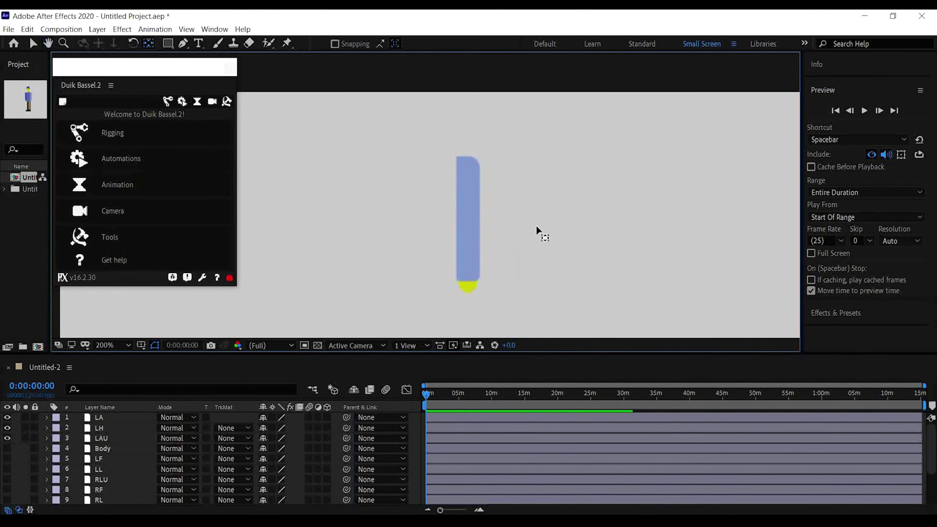
- Select the LA, LH and LAU layers and create a Duik Arm (or front leg) rigging structure from them
mouse_move(632, 86)
mouse_down()
mouse_move(521, 228)
mouse_move(482, 253)
mouse_up()
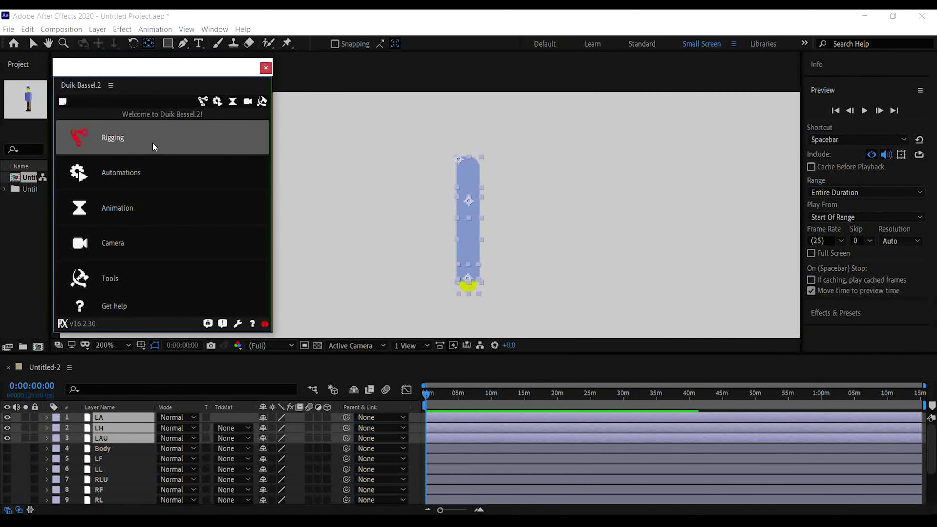
click(155, 147)
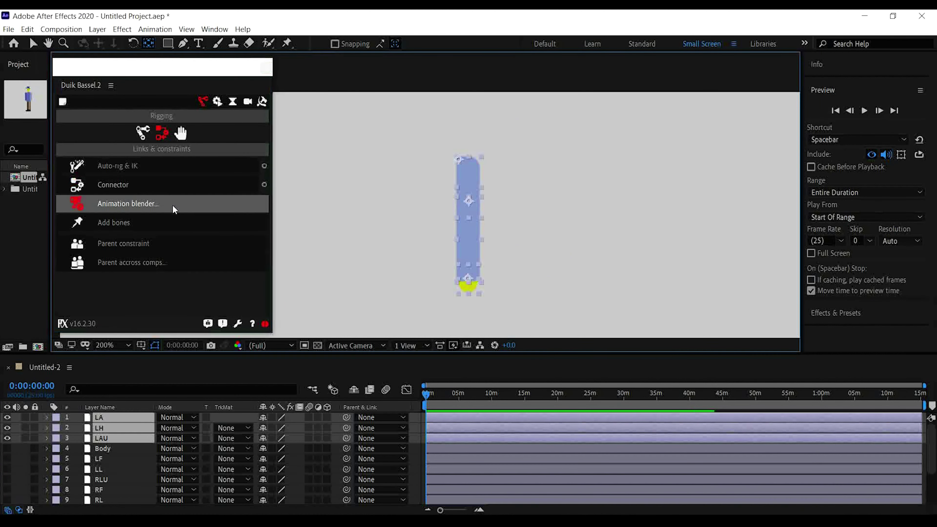
click(140, 135)
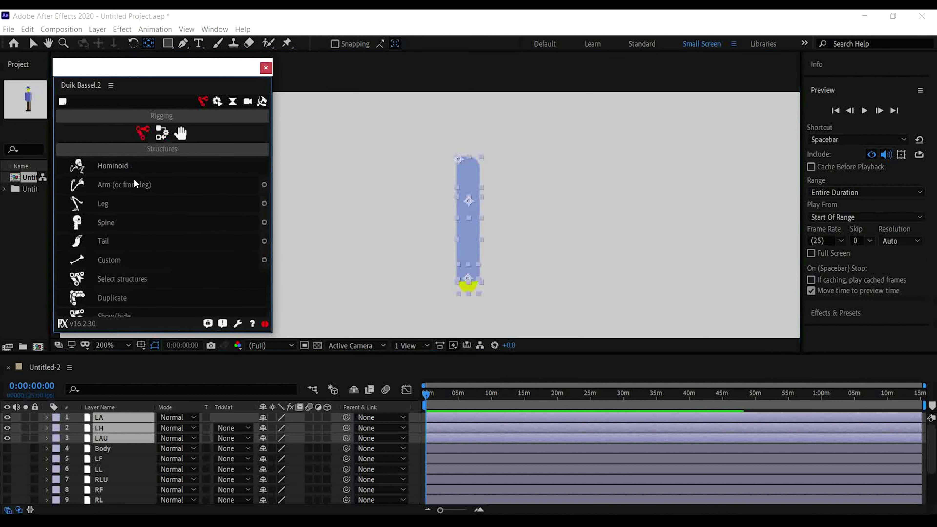
click(122, 188)
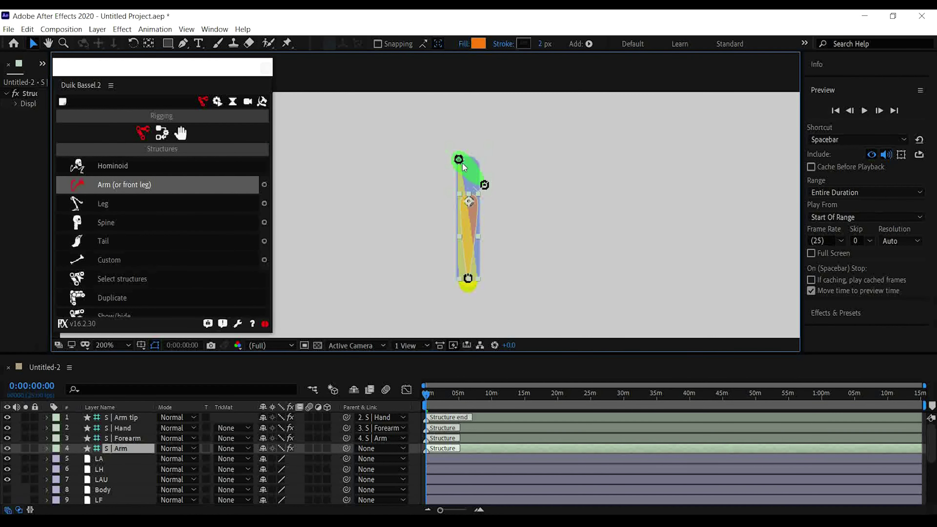
- Pull the Hand structure clear of the arm, then place the Arm structure's joint at the shoulder and the Forearm joint at the elbow
drag(463, 162, 536, 256)
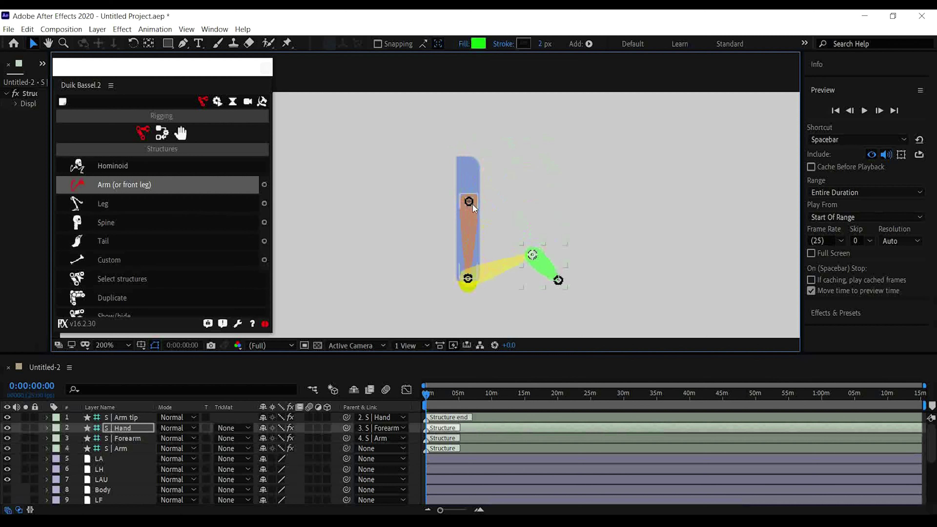
drag(472, 204, 470, 165)
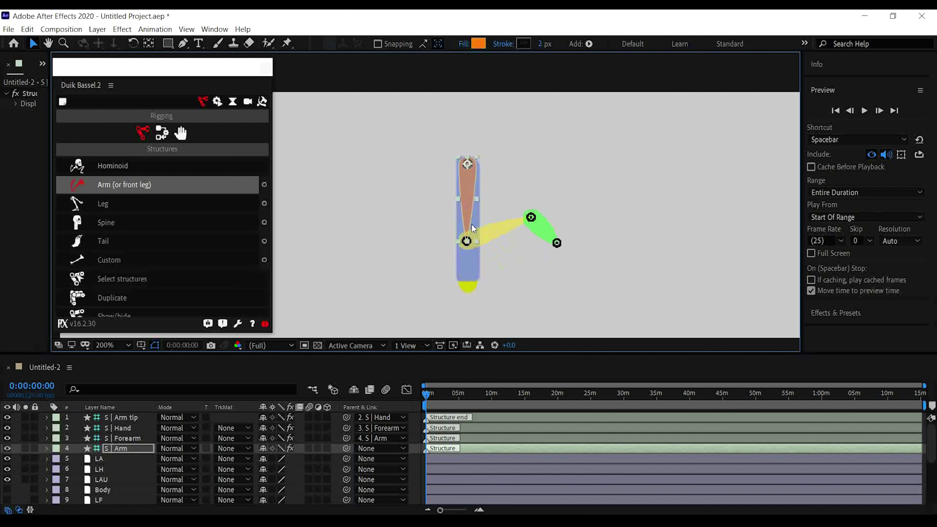
drag(467, 242, 471, 219)
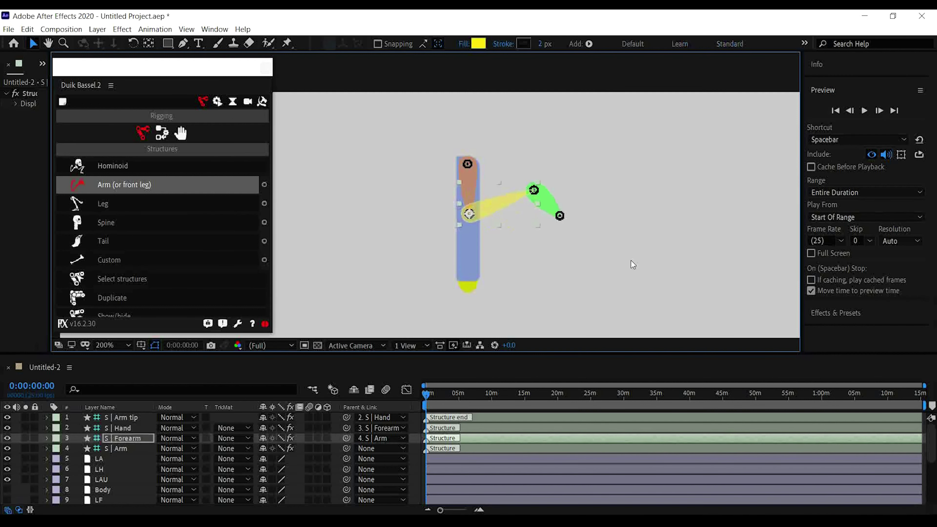
click(631, 263)
- Place the Hand structure's joint at the wrist and the Arm tip at the end of the hand
drag(539, 194, 468, 275)
scroll(467, 275, up, 3)
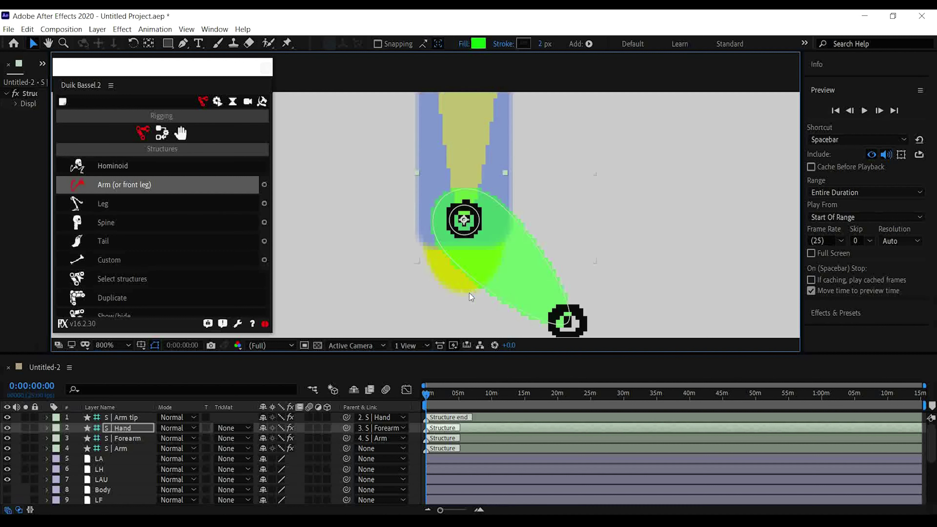
click(598, 296)
drag(571, 283, 477, 234)
click(548, 234)
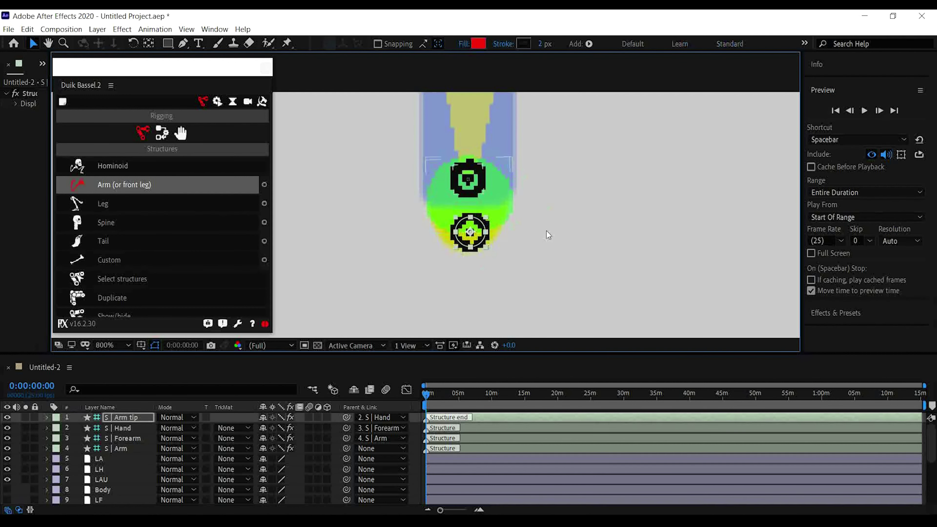
key(ctrl+z)
key(ctrl+z)
key(ctrl+z)
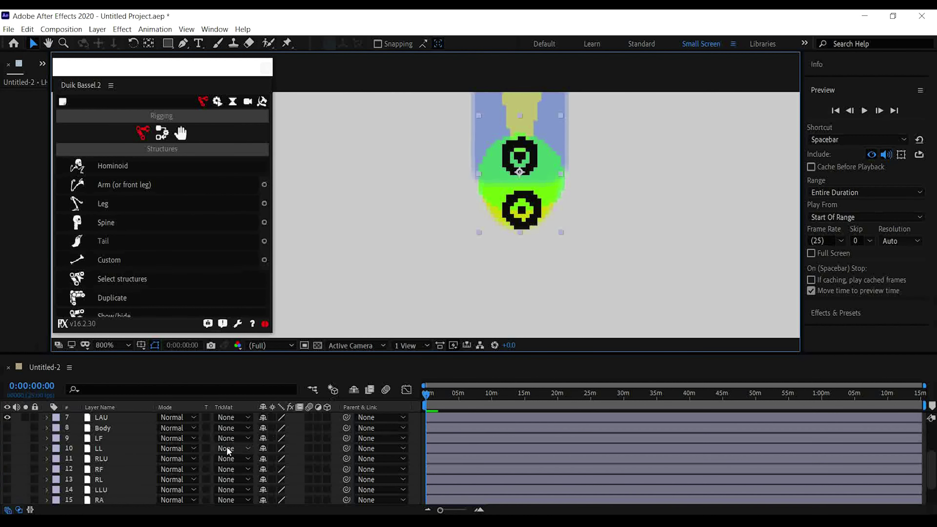
- Parent the LH layer to the Hand structure, LA to the Forearm structure and LAU to the Arm structure
scroll(184, 456, up, 3)
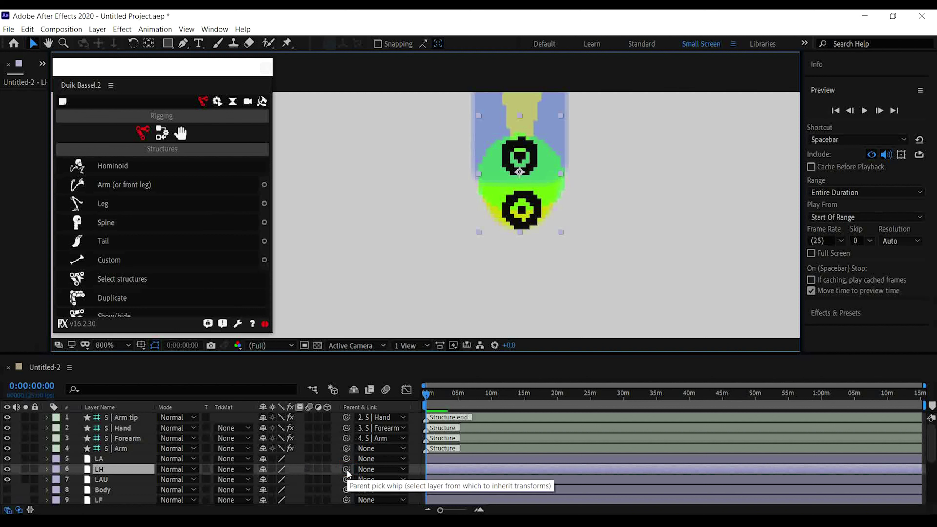
drag(347, 470, 127, 428)
key(comma)
key(comma)
click(347, 458)
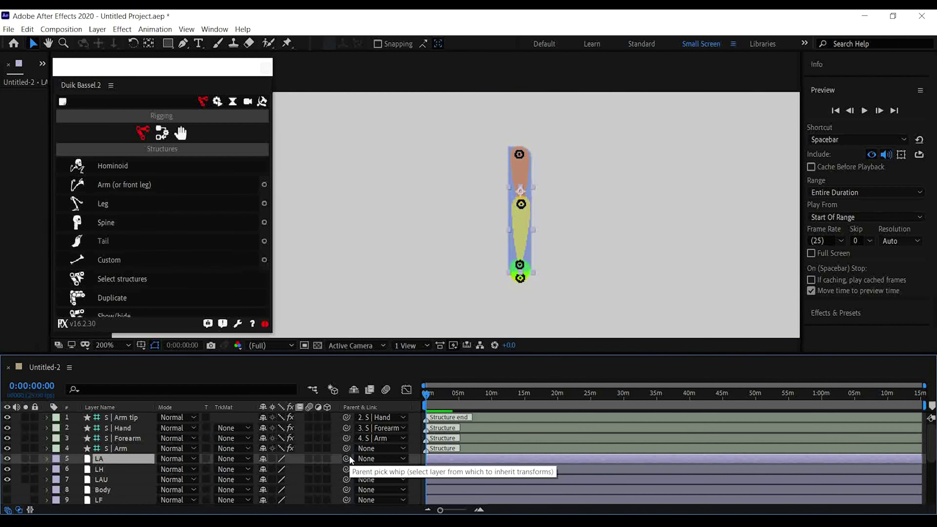
drag(347, 459, 112, 437)
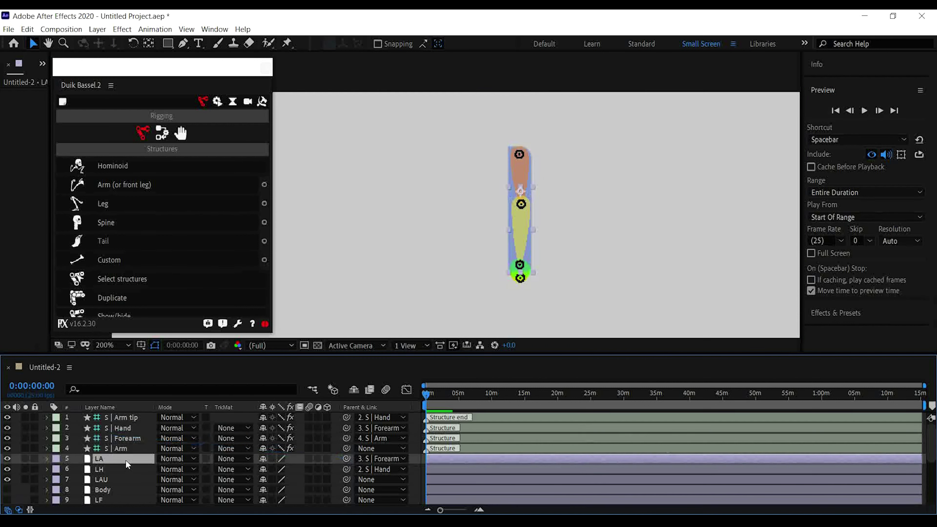
click(115, 479)
drag(346, 480, 117, 449)
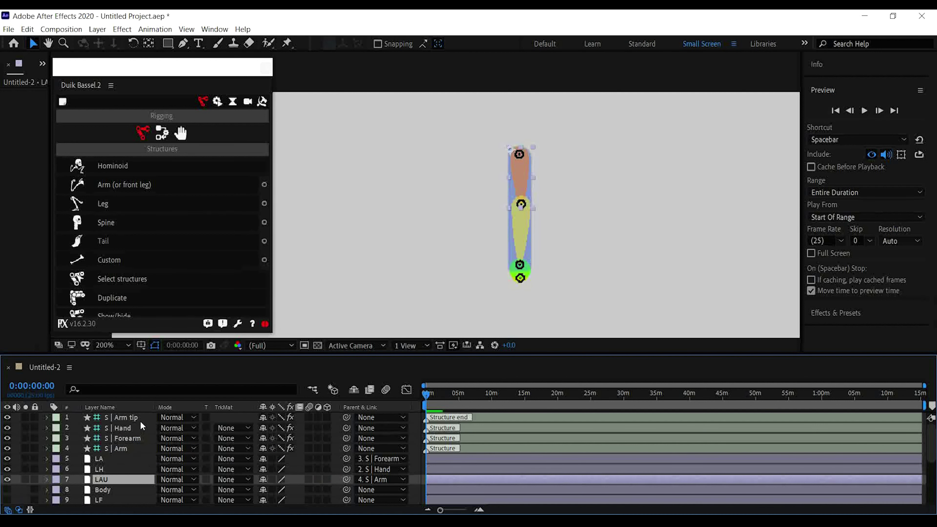
- Select the four structures from Arm tip through Arm and apply Duik's Auto-rig & IK to them
drag(140, 420, 136, 446)
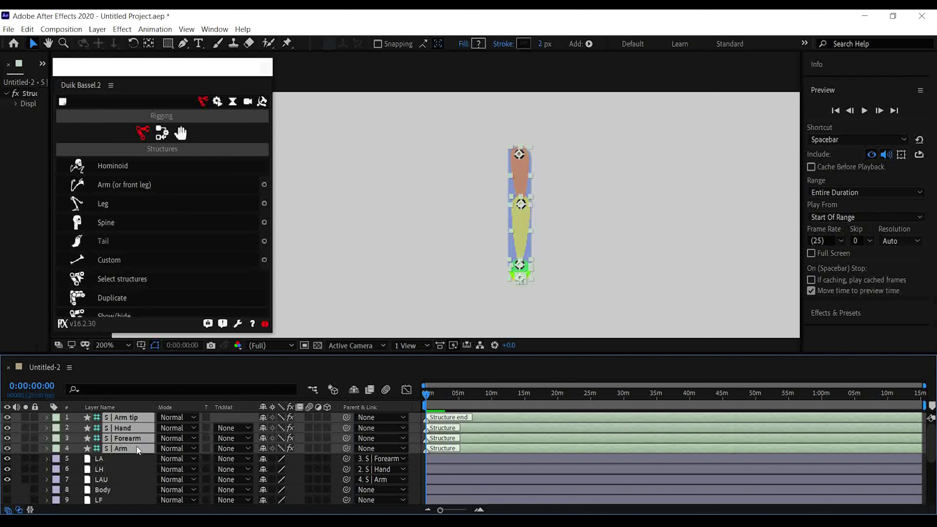
click(164, 135)
click(129, 168)
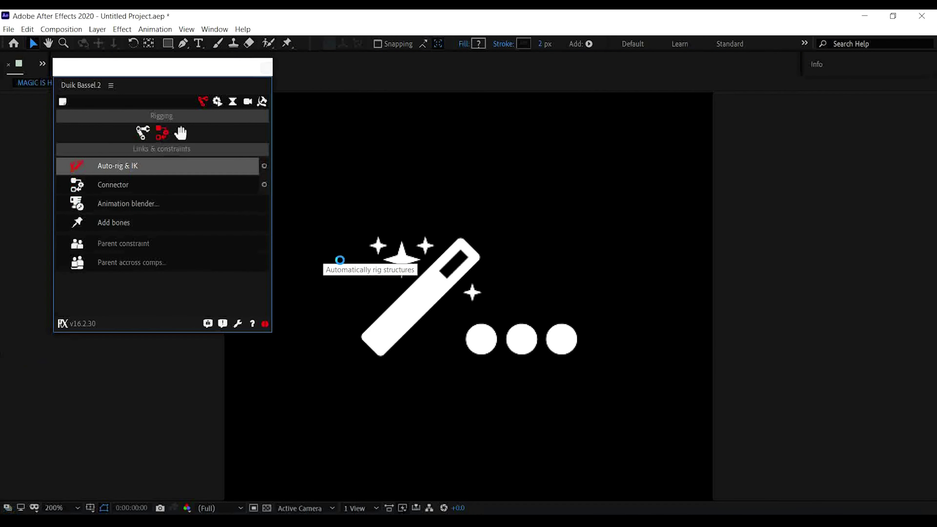
- Try out the left arm's IK rig by moving the hand controller to bend the elbow and extend the arm
drag(520, 273, 493, 240)
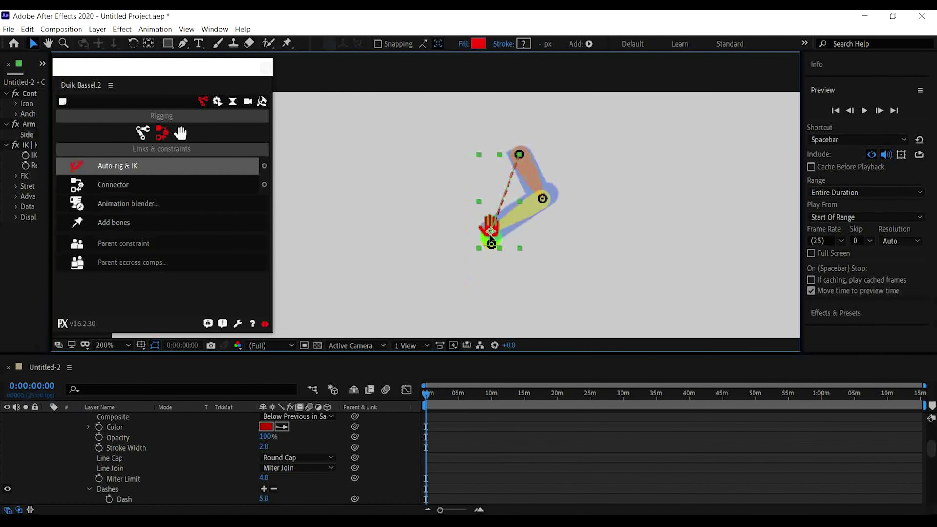
click(546, 196)
scroll(545, 199, up, 3)
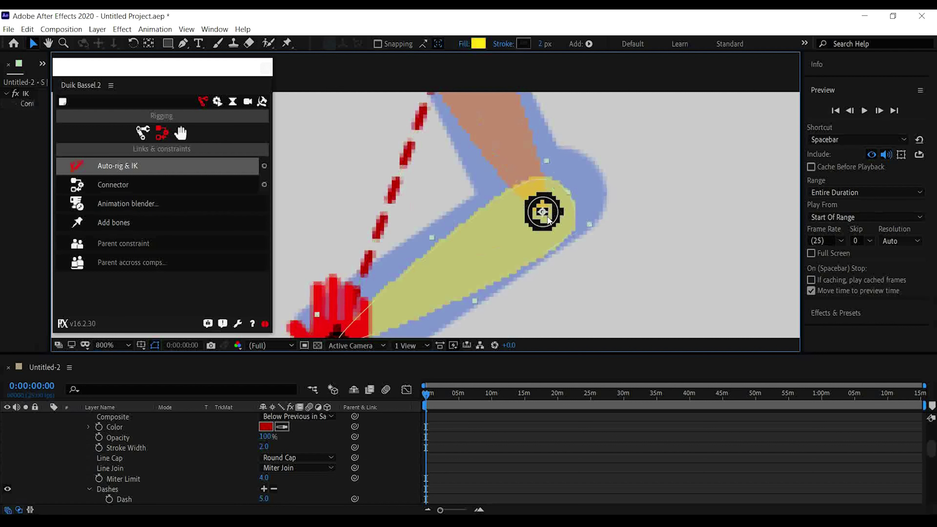
scroll(548, 220, down, 2)
click(448, 285)
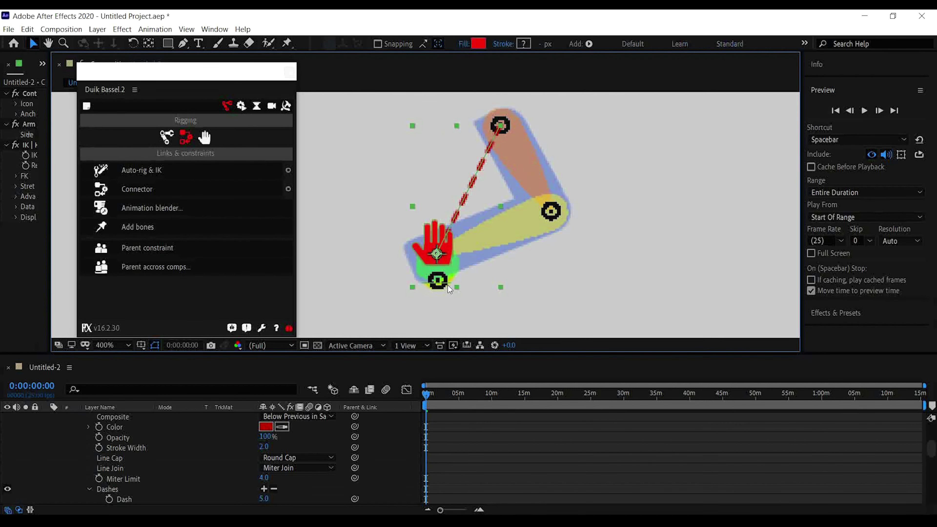
drag(448, 285, 421, 291)
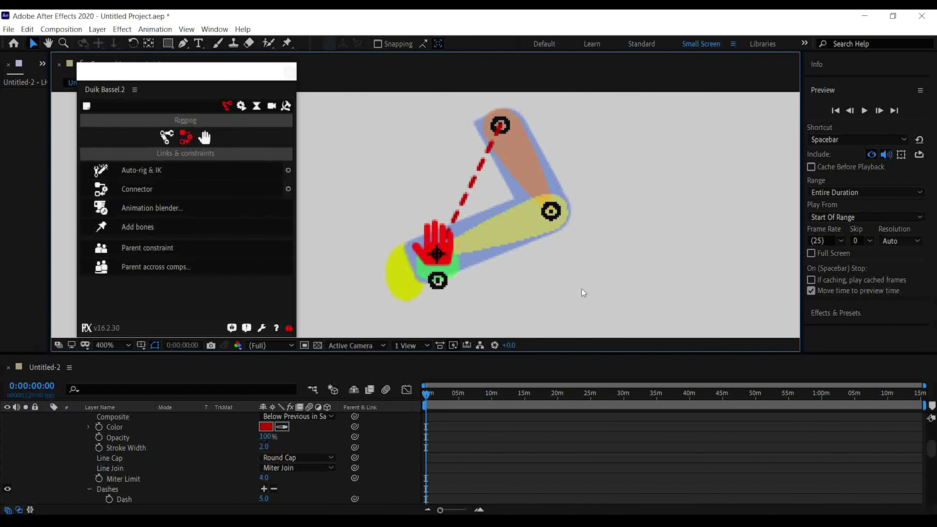
mouse_move(437, 254)
mouse_down()
mouse_move(435, 242)
mouse_move(561, 306)
mouse_move(557, 379)
mouse_move(527, 265)
mouse_up()
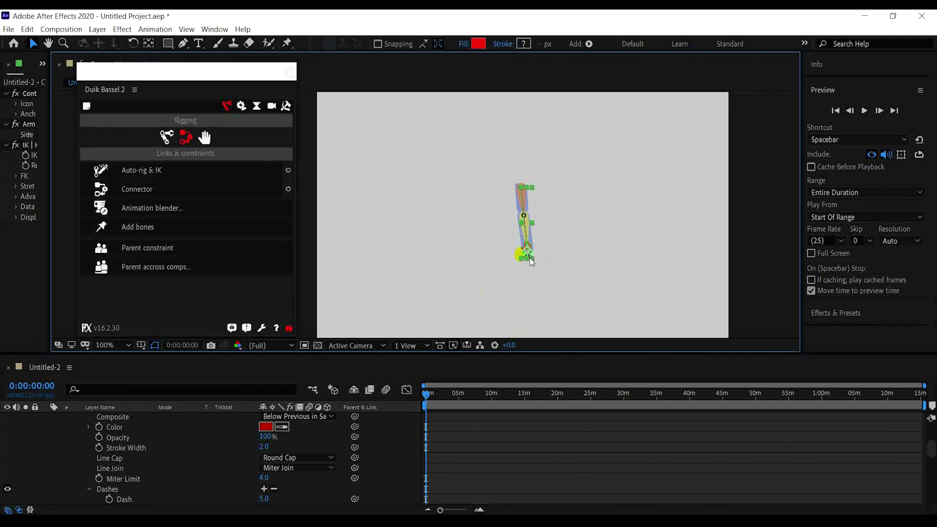
drag(529, 266, 494, 275)
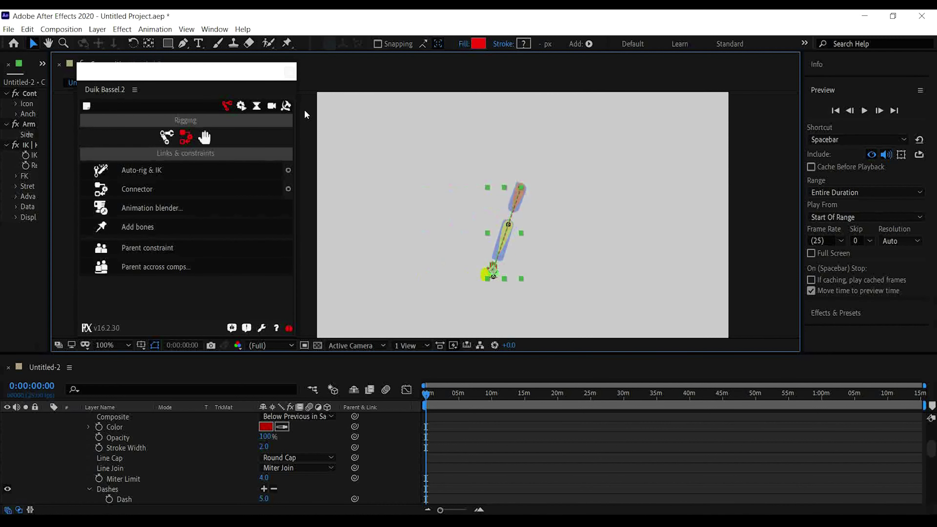
- Widen the effect controls and turn off Auto-Stretch in the hand controller's IK settings
drag(203, 93, 258, 112)
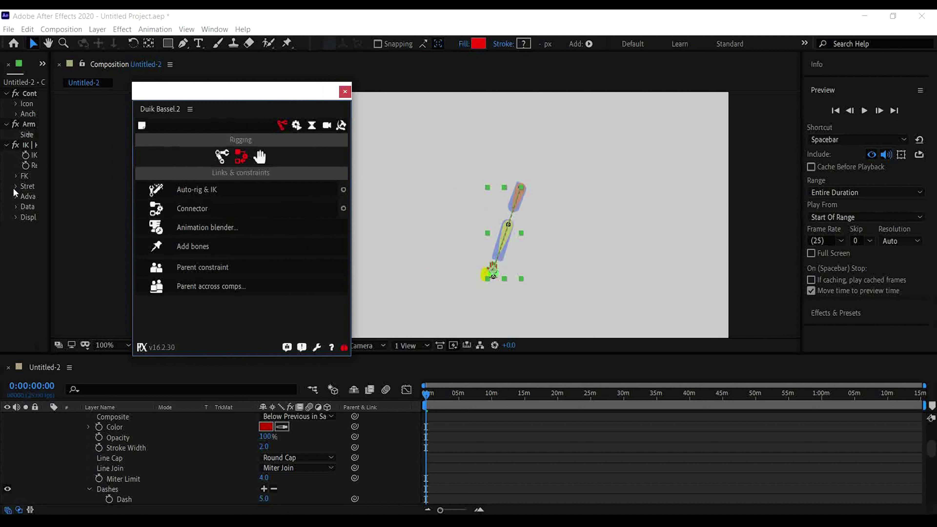
drag(50, 184, 104, 182)
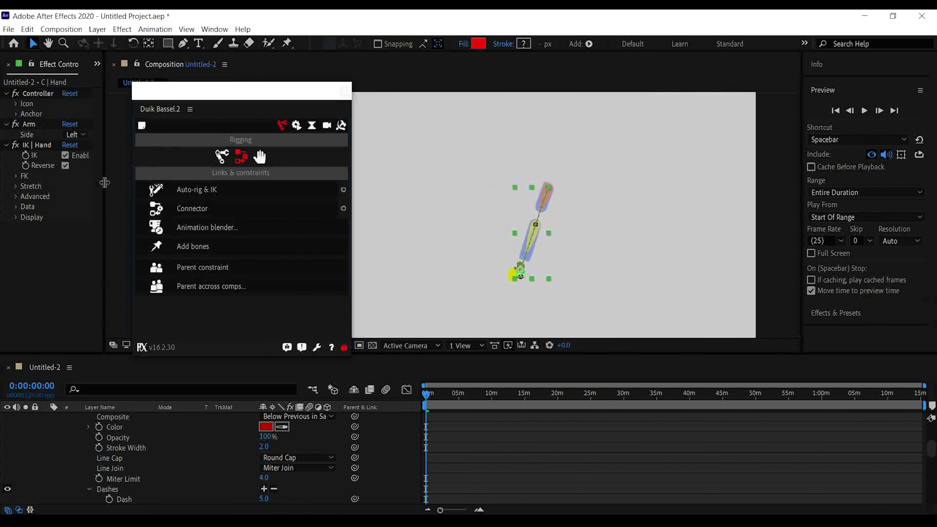
click(16, 186)
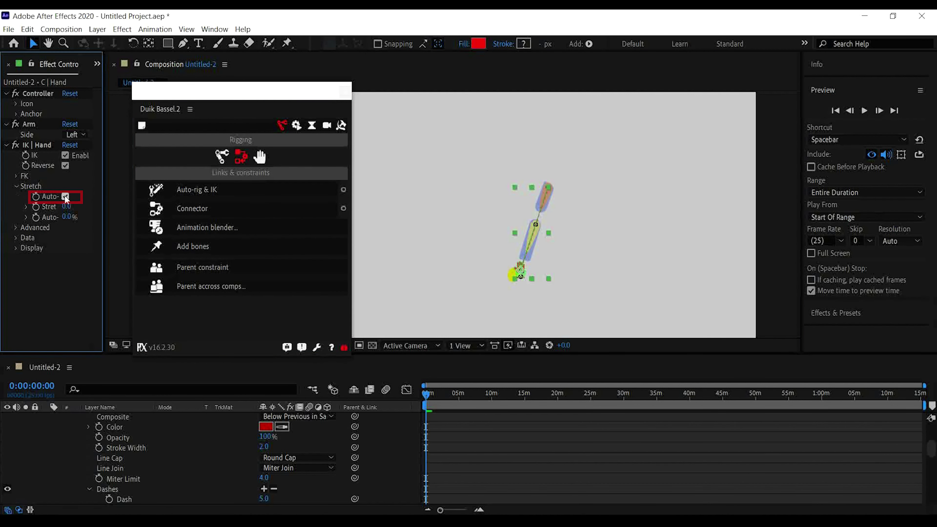
click(65, 196)
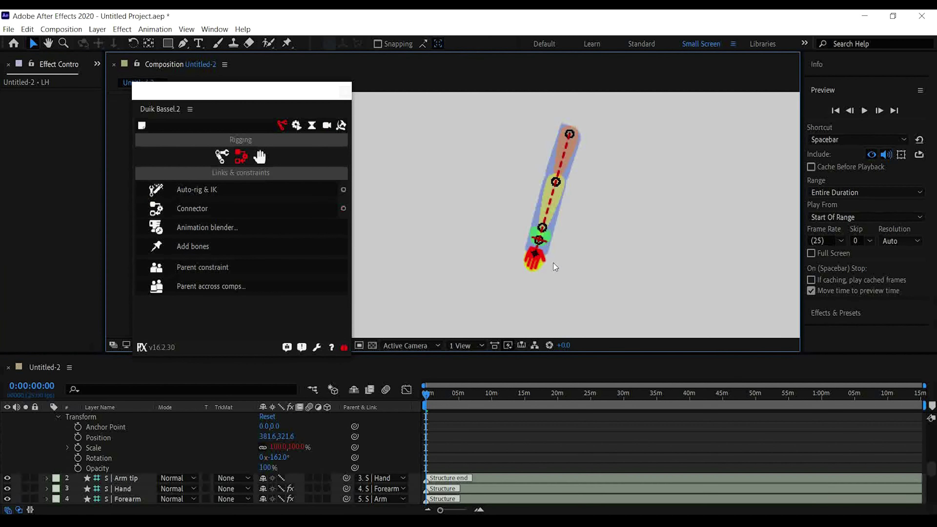
- Show all the character's body layers and reposition the left hand controller at the wrist with the arm hanging beside the body
drag(546, 273, 575, 266)
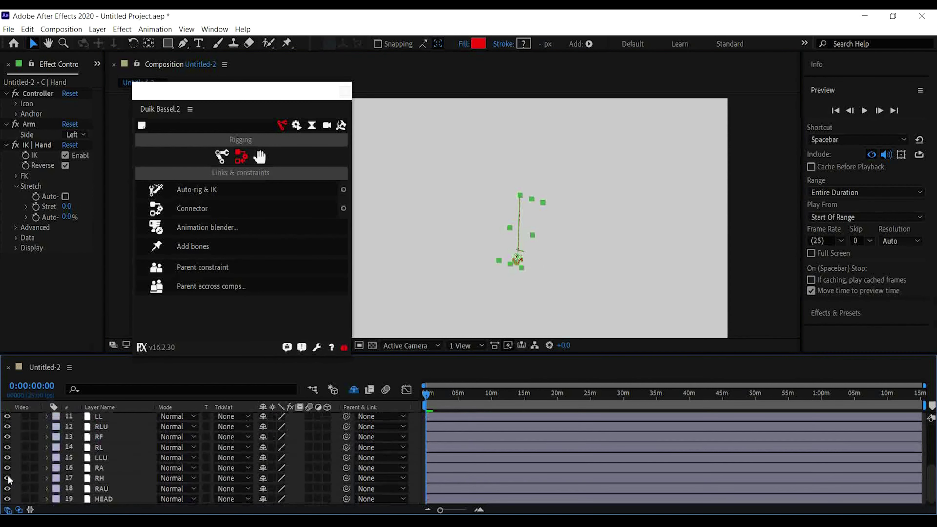
scroll(74, 469, up, 3)
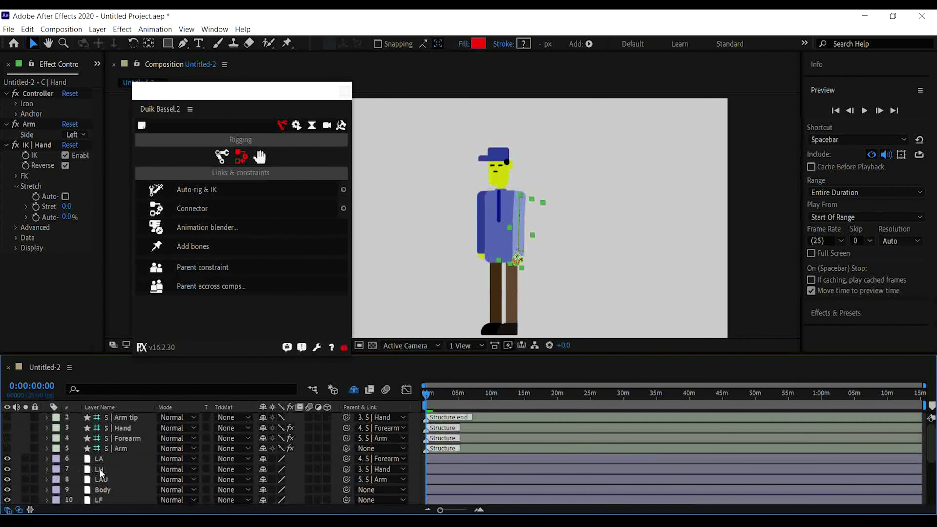
click(617, 238)
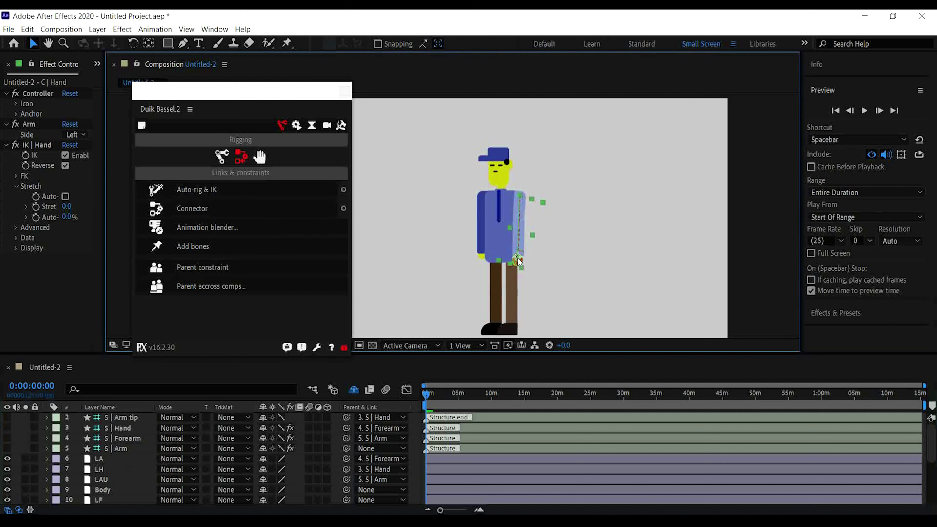
mouse_move(518, 262)
mouse_down()
mouse_move(541, 211)
mouse_move(529, 238)
mouse_move(542, 213)
mouse_move(587, 243)
mouse_move(561, 271)
mouse_move(515, 260)
mouse_move(519, 249)
mouse_move(519, 259)
mouse_up()
click(558, 270)
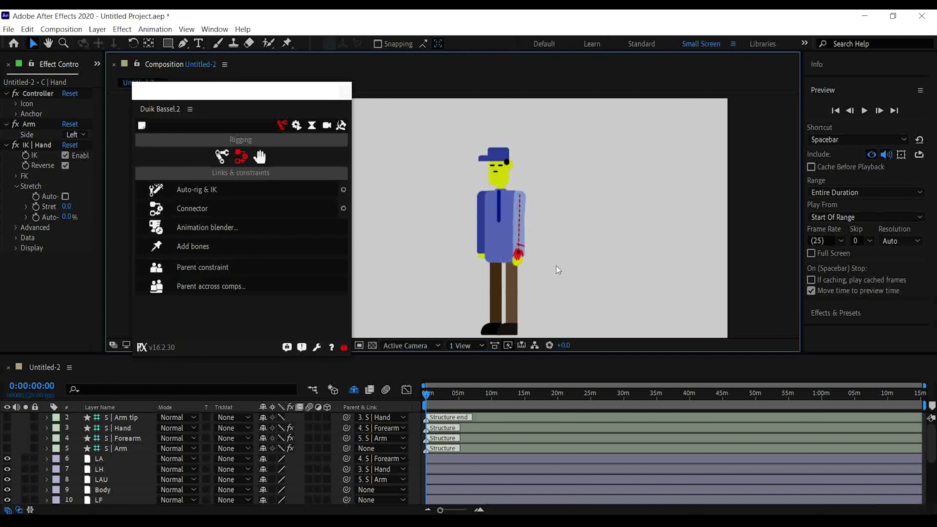
- Select the right arm layers RA, RH and RAU and create a Duik Arm (or front leg) structure from them
scroll(479, 245, up, 5)
scroll(511, 256, down, 3)
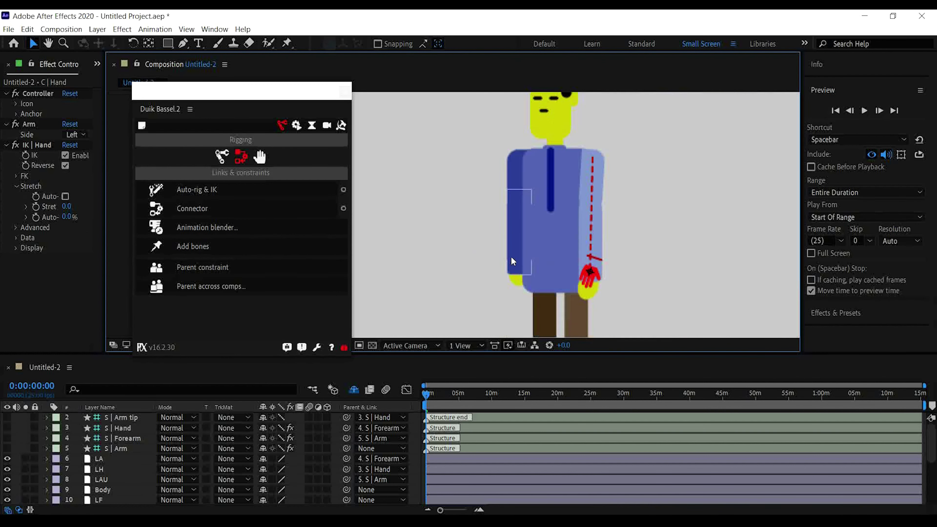
click(514, 180)
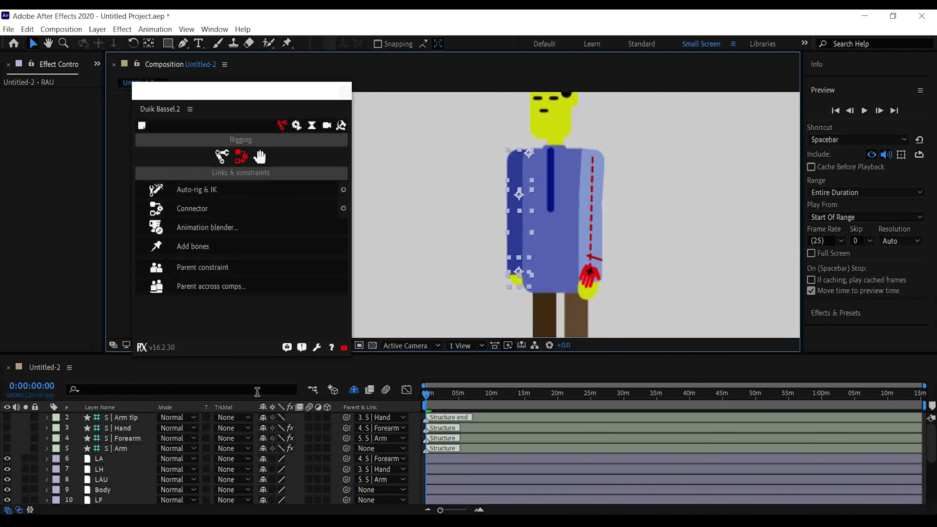
click(226, 158)
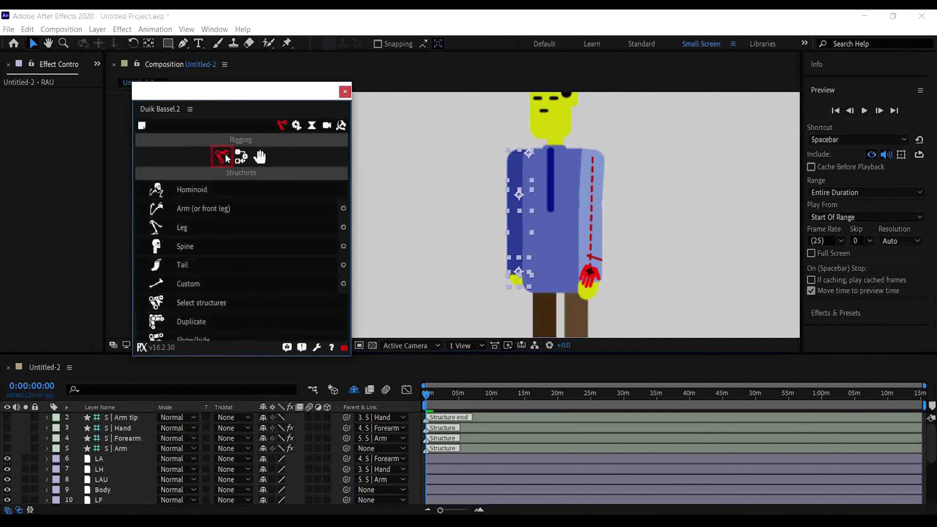
click(214, 208)
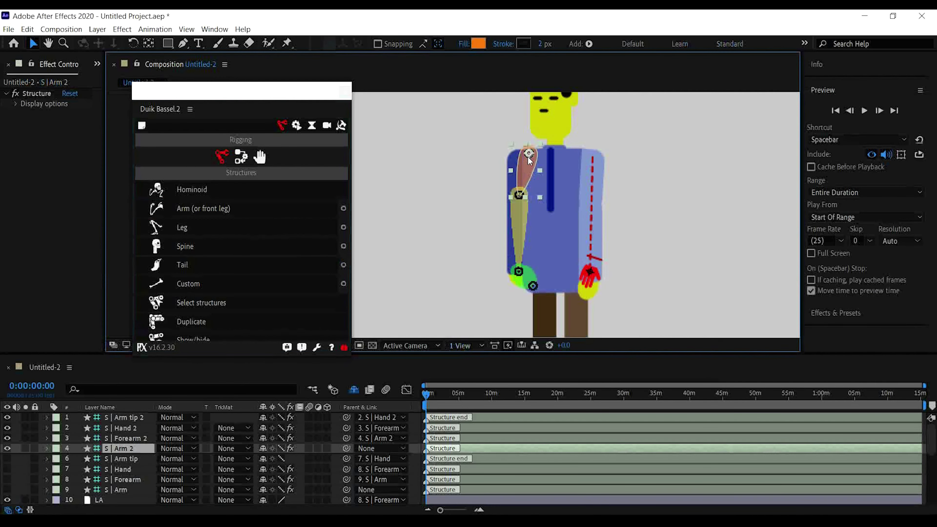
- Place the Arm 2 structure's joint at the right shoulder and the Forearm 2 joint at the elbow
scroll(530, 162, up, 2)
drag(532, 152, 513, 161)
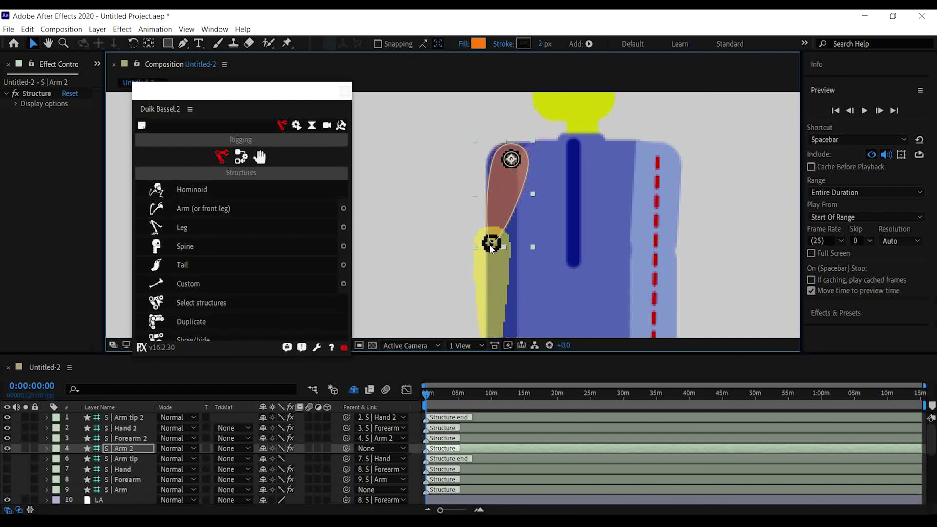
click(506, 260)
drag(494, 241, 505, 258)
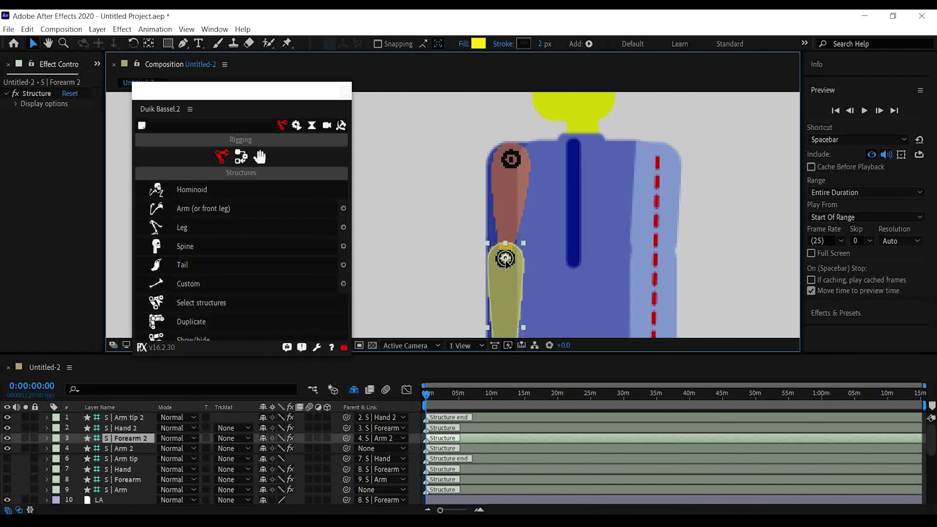
- Place the Hand 2 structure's joint at the right wrist and Arm tip 2 at the end of the hand
scroll(524, 251, down, 5)
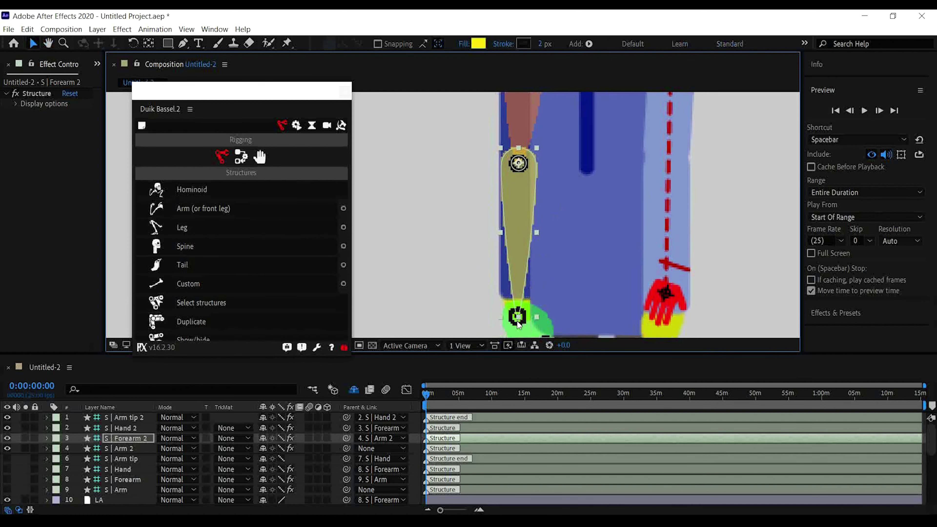
click(518, 317)
drag(518, 317, 516, 284)
click(516, 328)
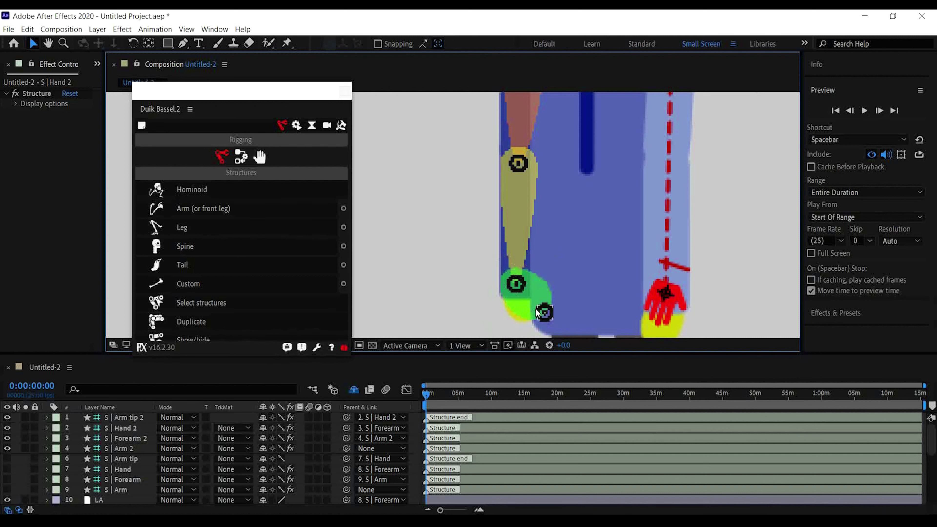
click(541, 313)
drag(544, 313, 522, 316)
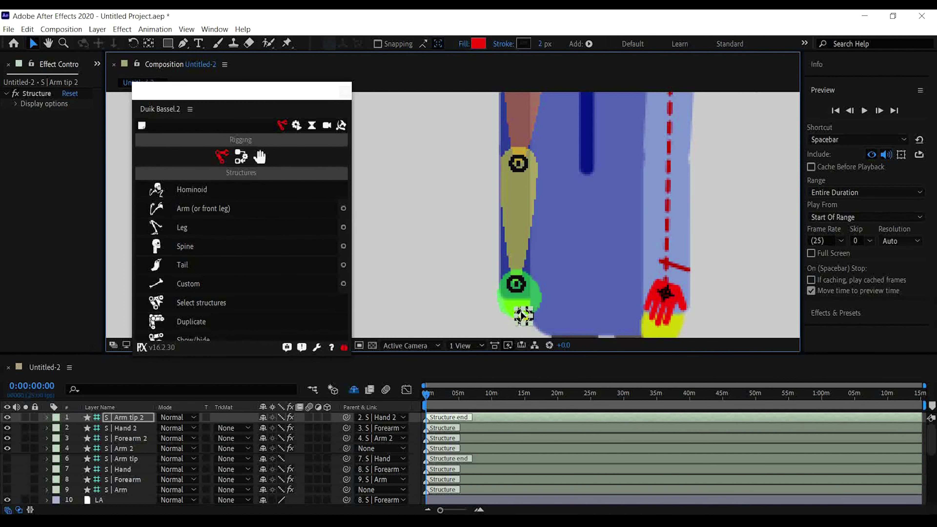
- Nudge the Hand 2 and Forearm 2 structures sideways to line up their joints along the right arm
click(516, 284)
click(522, 164)
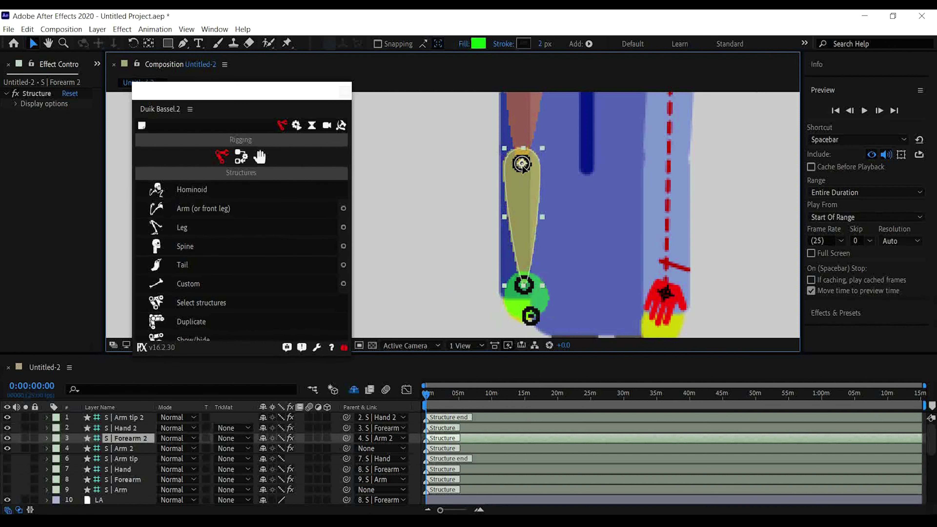
drag(521, 164, 523, 164)
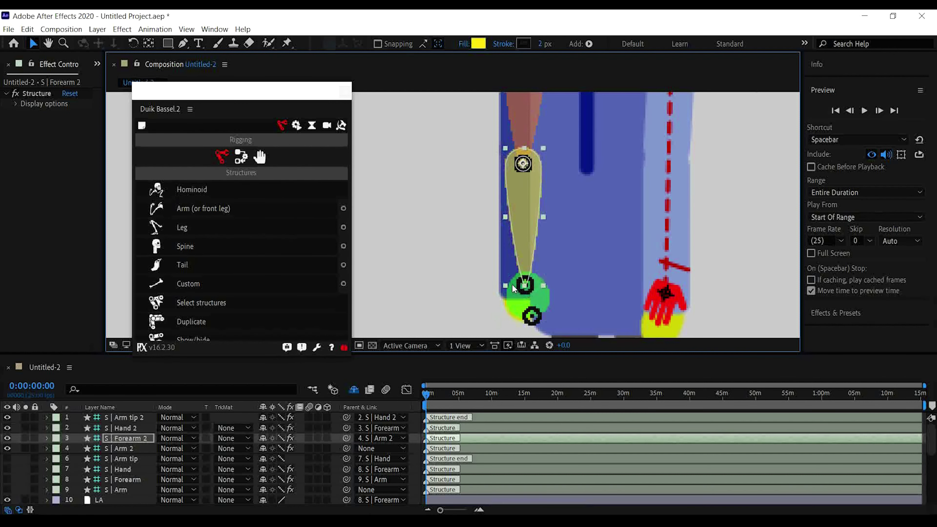
click(538, 298)
drag(531, 292, 526, 290)
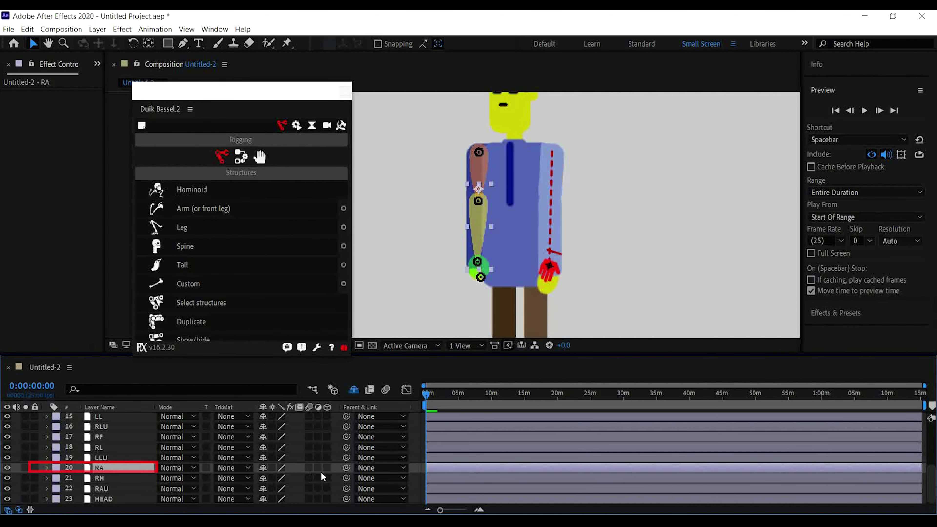
- Parent the right arm artwork to its structures: RA to Forearm 2, RH to Hand 2 and RAU to Arm 2
drag(346, 468, 151, 438)
scroll(162, 448, down, 1)
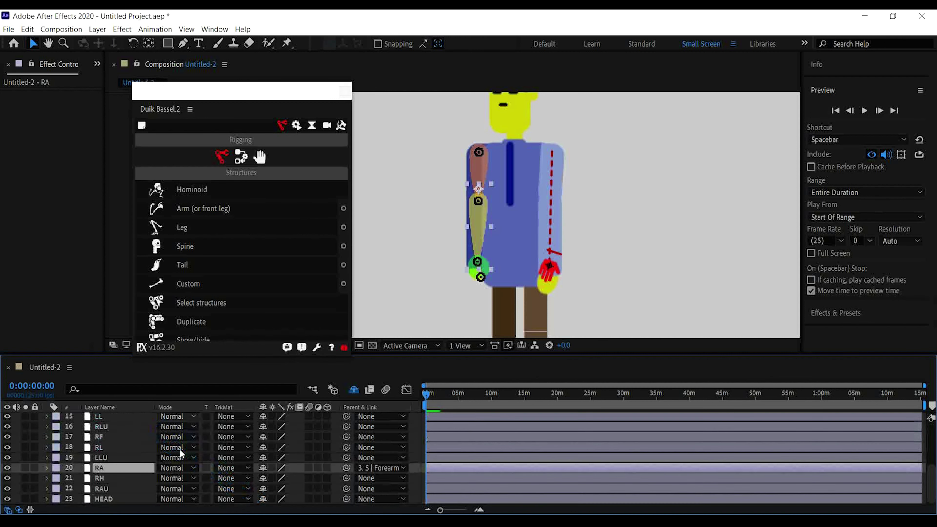
click(128, 479)
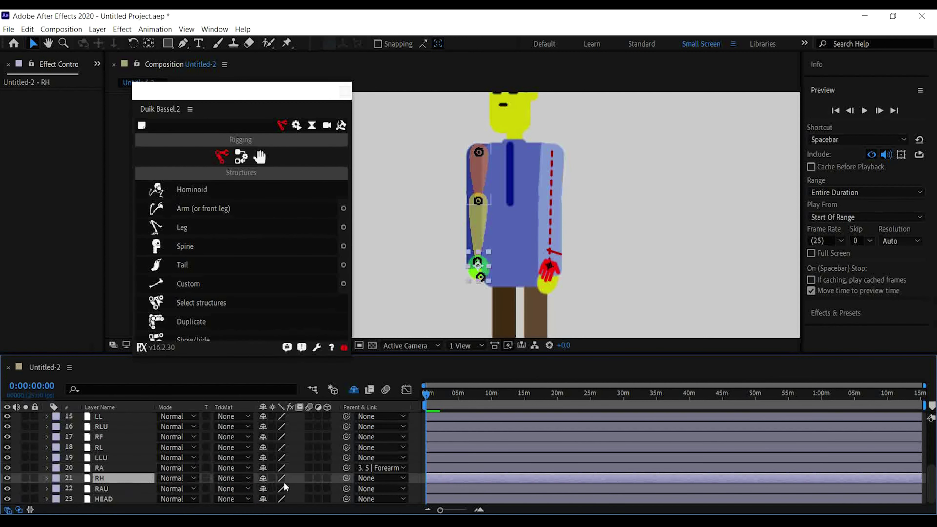
drag(344, 476, 145, 428)
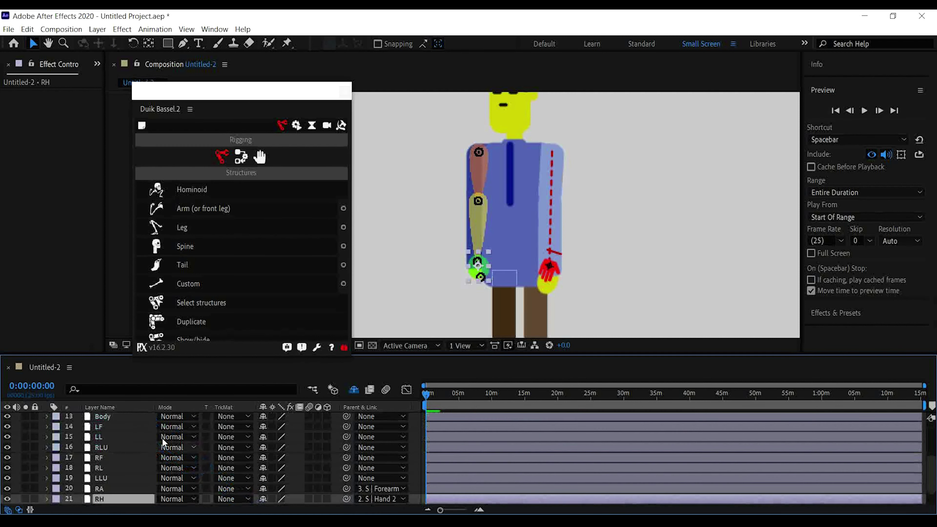
scroll(153, 480, down, 1)
click(117, 489)
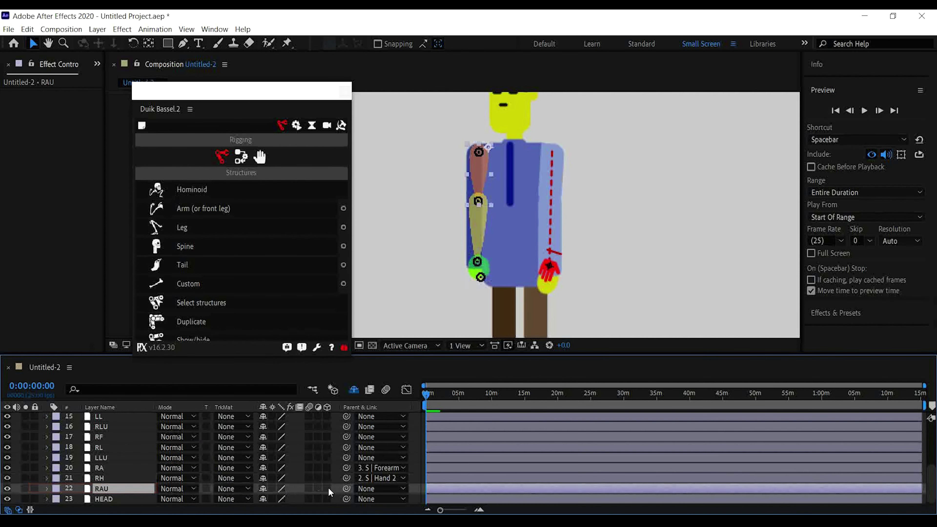
drag(345, 488, 190, 449)
- Select the structures from Arm tip 2 to Arm 2 and apply Auto-rig & IK to the right arm
click(145, 417)
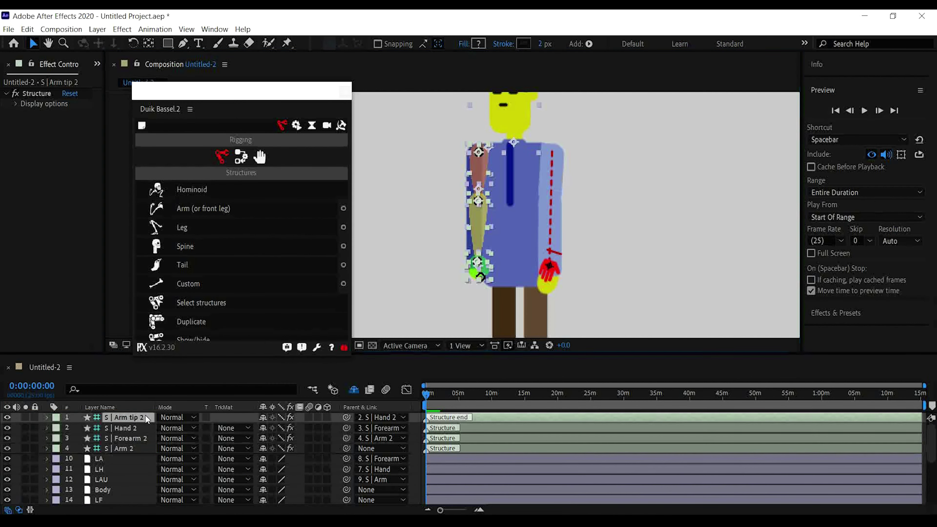
shift+click(131, 447)
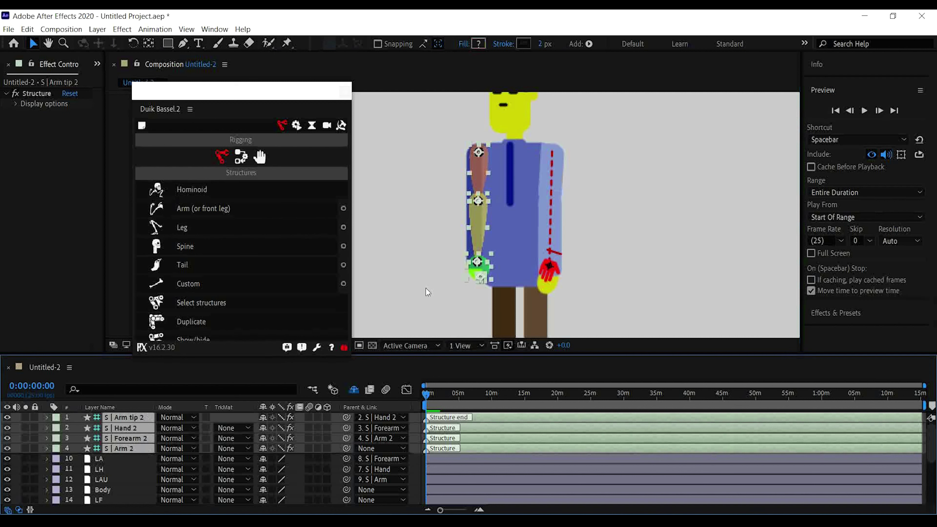
click(241, 157)
click(215, 190)
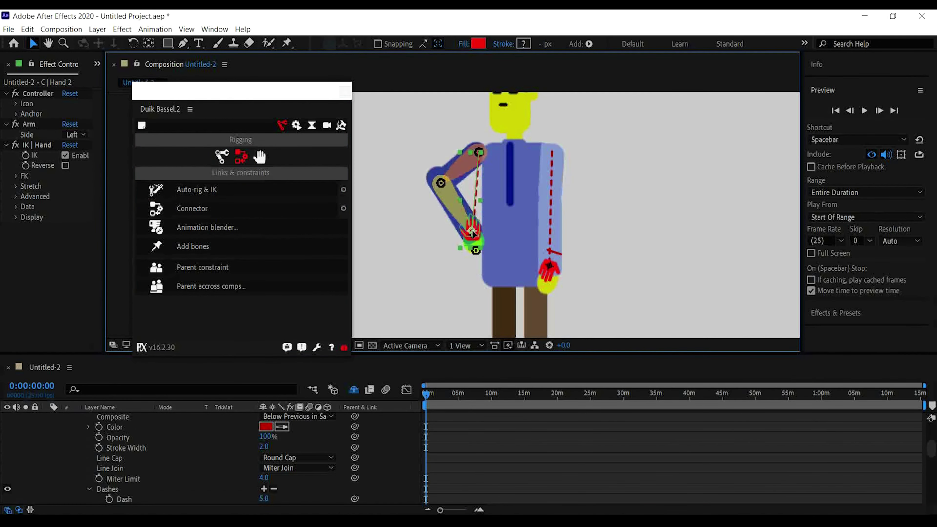
- Enable Reverse in the IK | Hand effect of C | Hand 2 and pose the right arm with the hand raised outward
drag(472, 234, 478, 263)
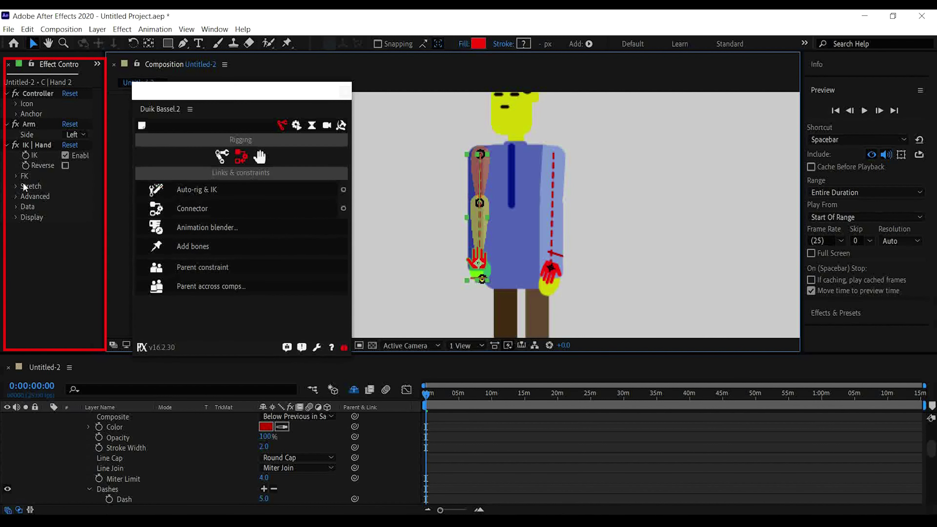
drag(105, 161, 169, 164)
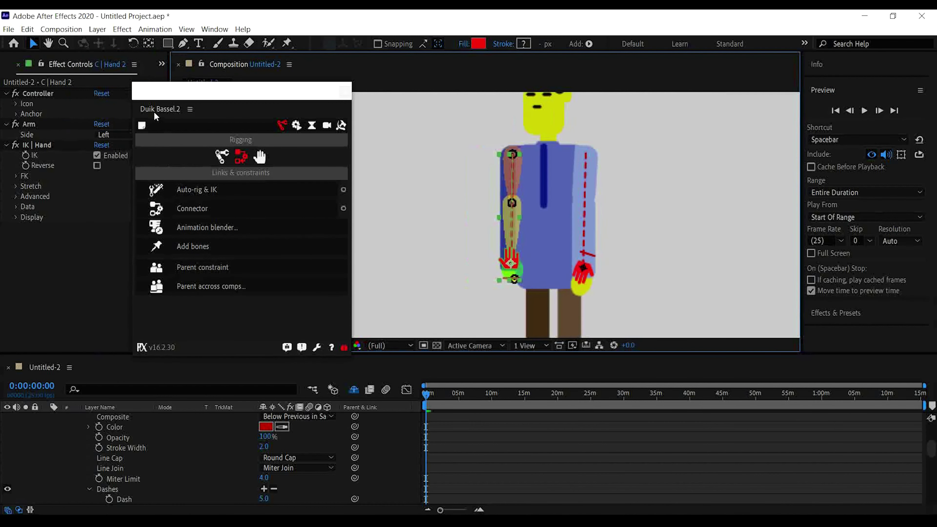
click(96, 165)
click(16, 175)
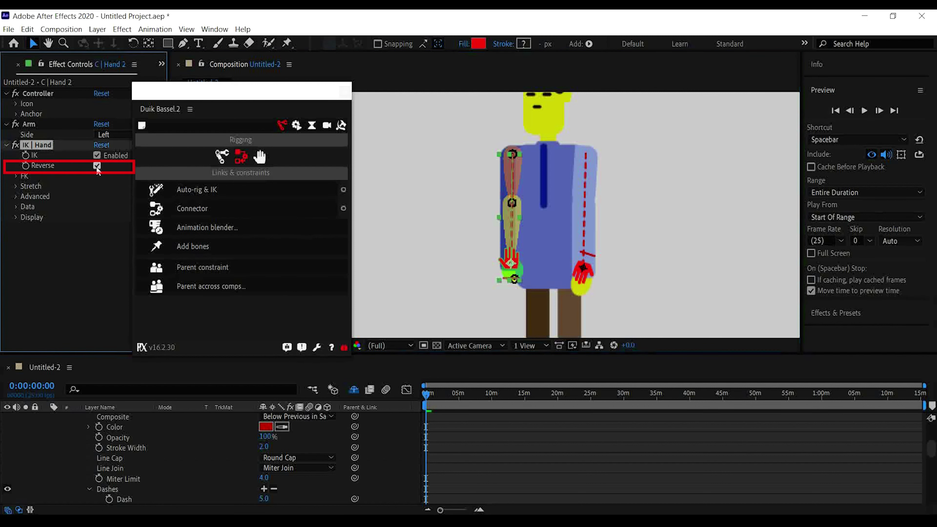
drag(501, 243, 412, 170)
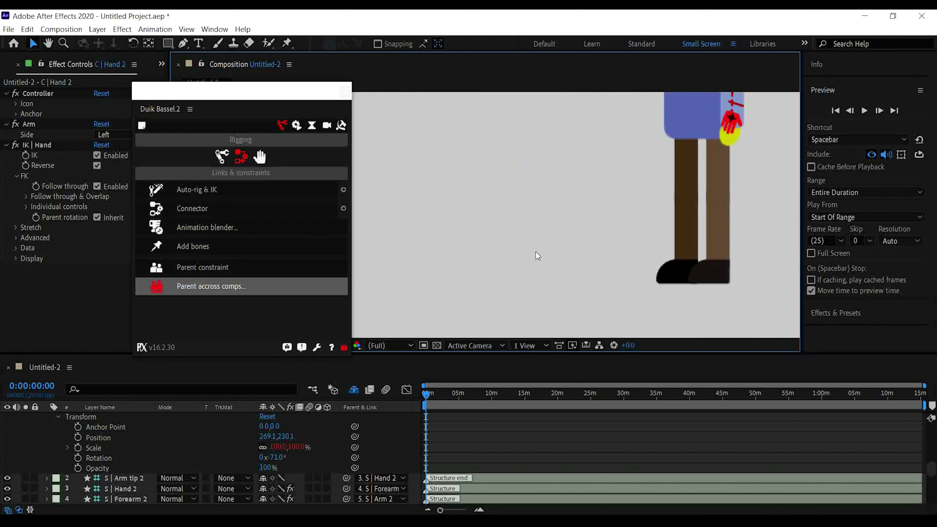
- Select the left leg layers LLU, LL and LF and create a Duik Leg structure from them
drag(536, 255, 536, 309)
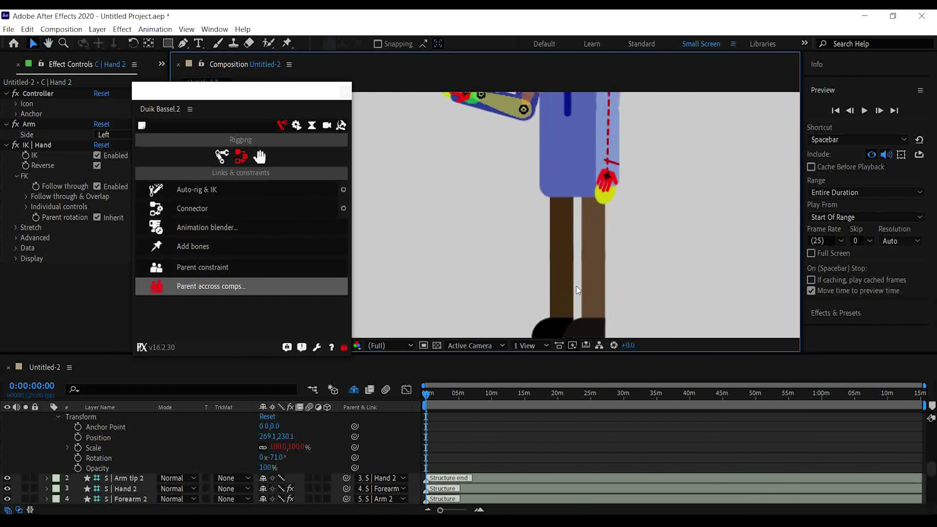
click(595, 240)
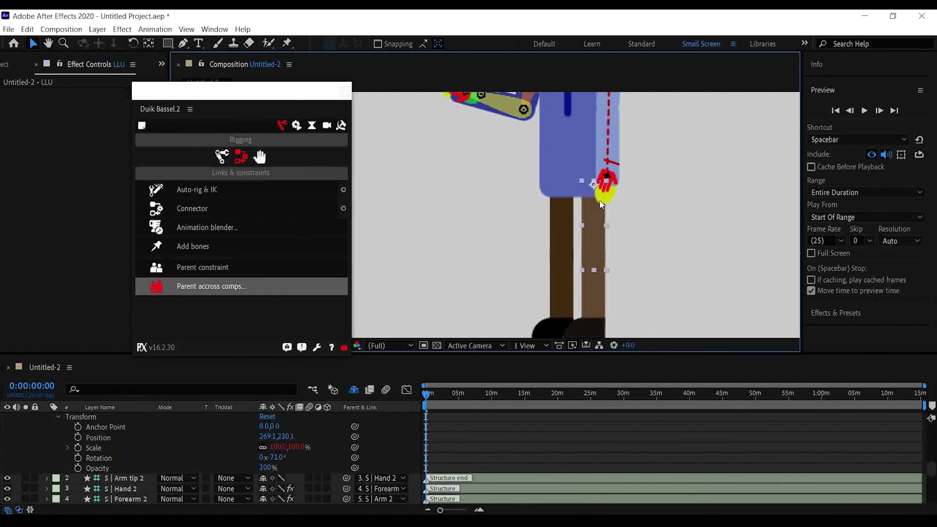
drag(288, 94, 325, 76)
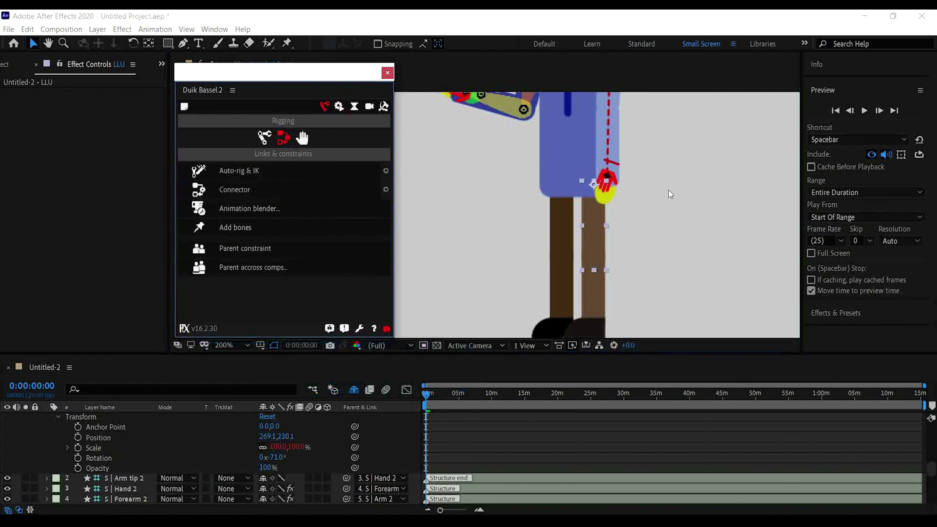
click(602, 296)
click(599, 229)
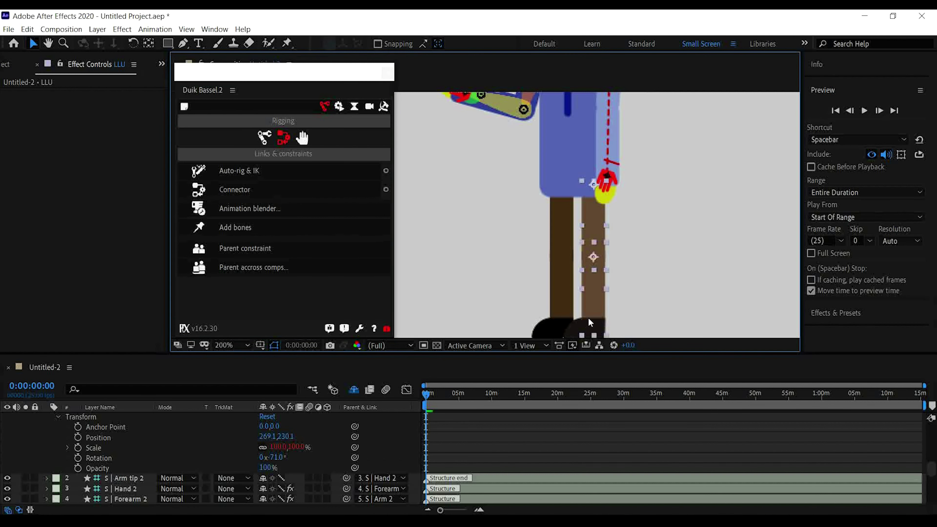
shift+click(572, 331)
scroll(639, 276, down, 2)
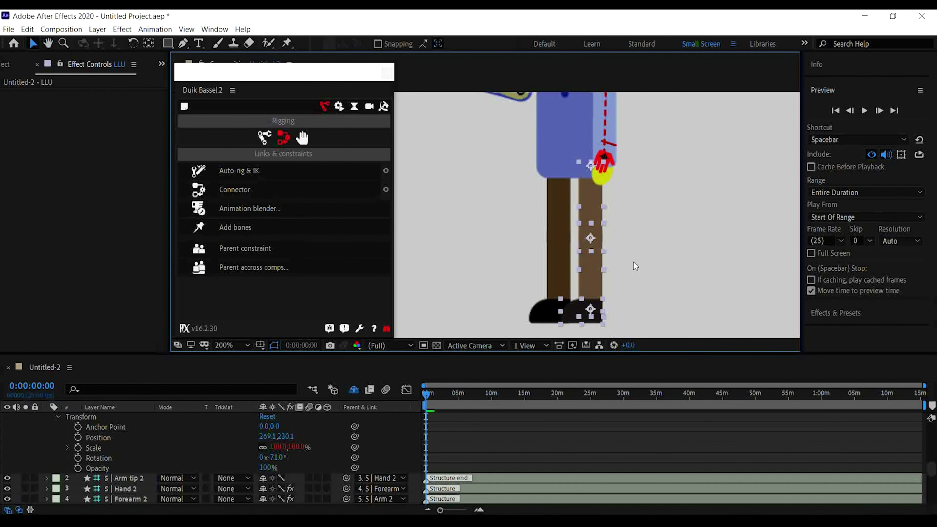
click(263, 138)
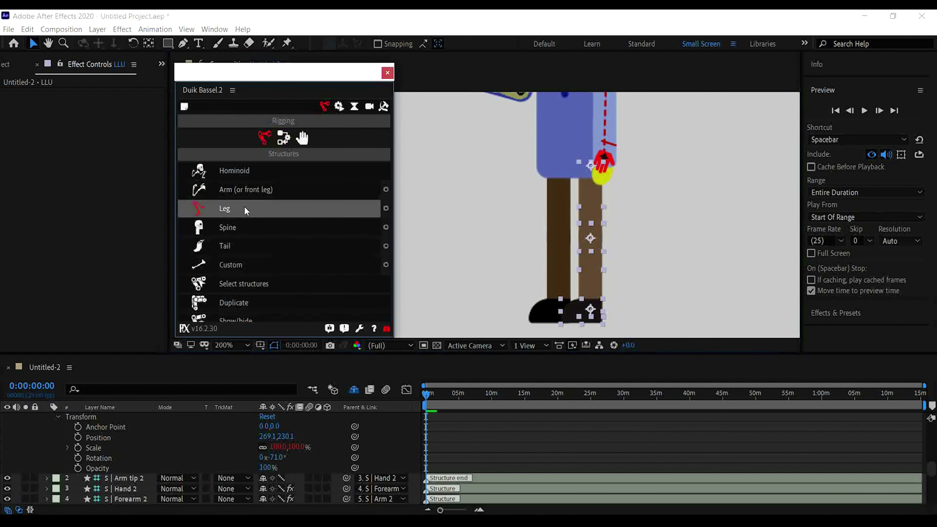
click(244, 207)
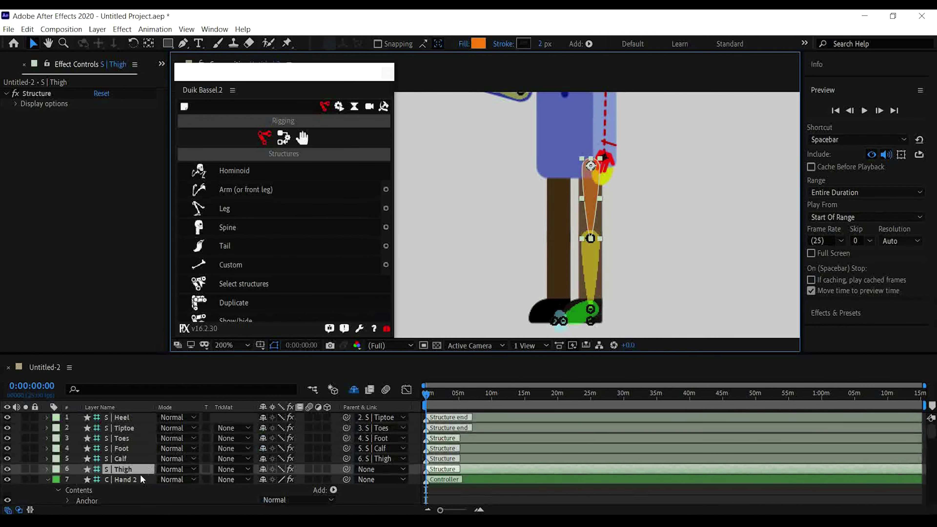
- Parent the left leg artwork to its structures: LL to Calf, LLU to Thigh and LF to Foot
click(138, 480)
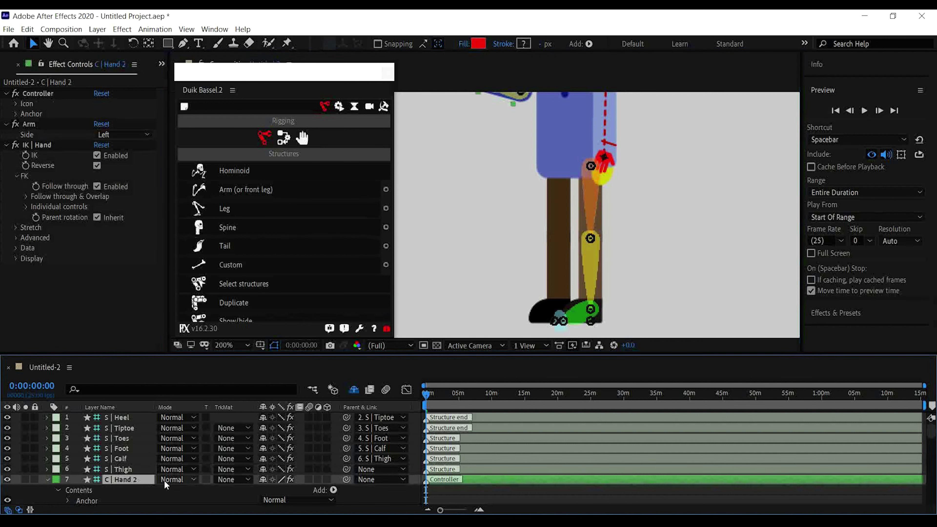
scroll(262, 479, down, 5)
click(279, 476)
drag(342, 477, 142, 465)
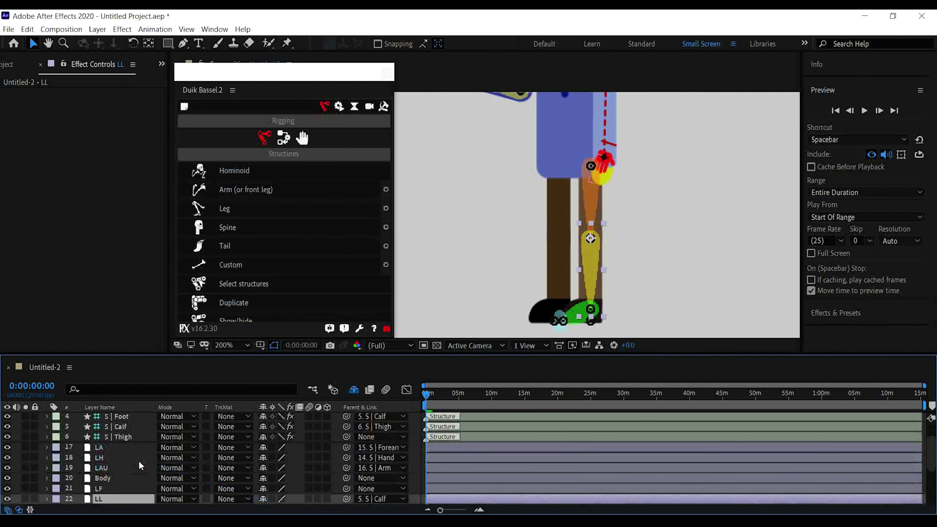
click(132, 425)
scroll(146, 453, down, 3)
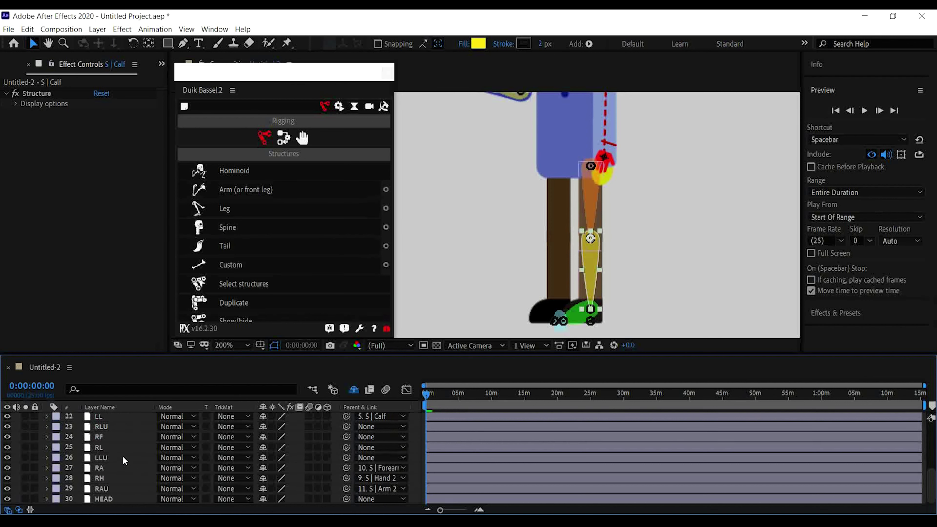
click(119, 461)
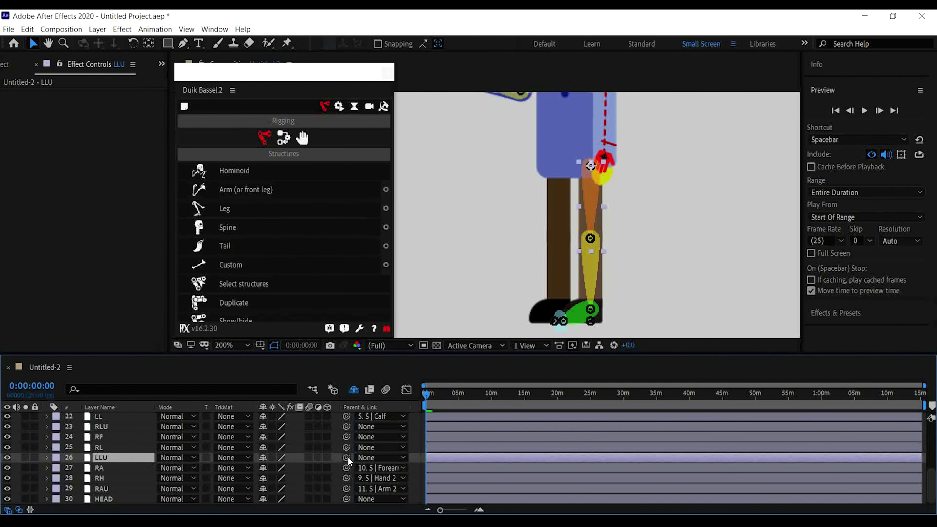
drag(347, 457, 209, 466)
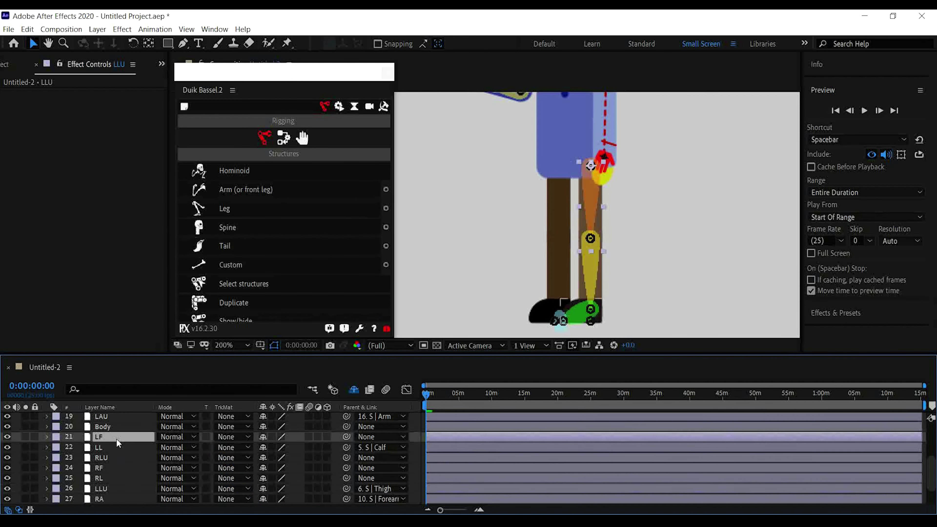
click(117, 439)
scroll(346, 463, up, 3)
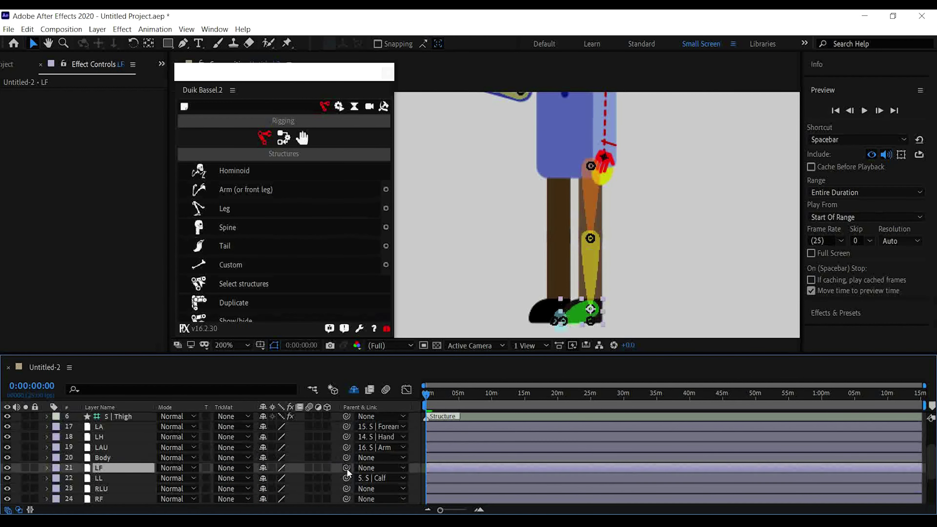
drag(347, 469, 276, 449)
- Select all left leg structures from Heel to Thigh and apply Auto-rig & IK to them
click(146, 420)
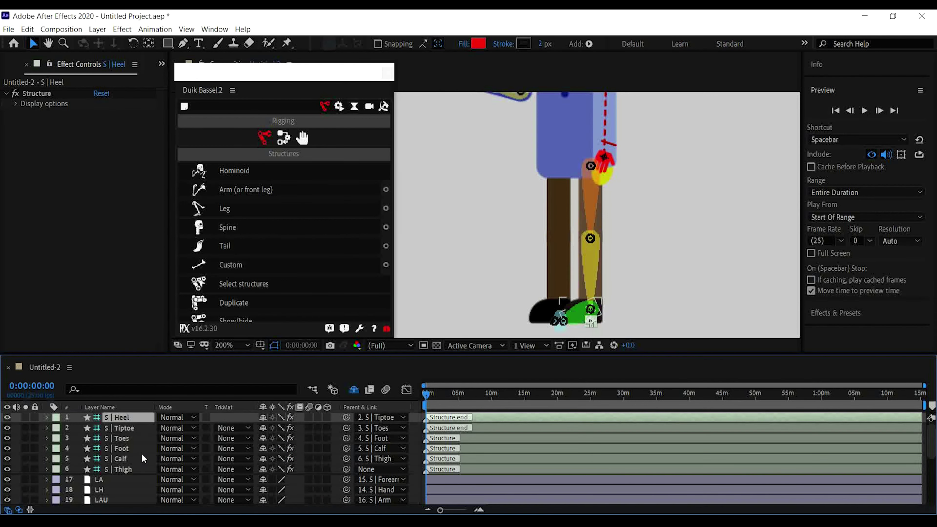
shift+click(136, 468)
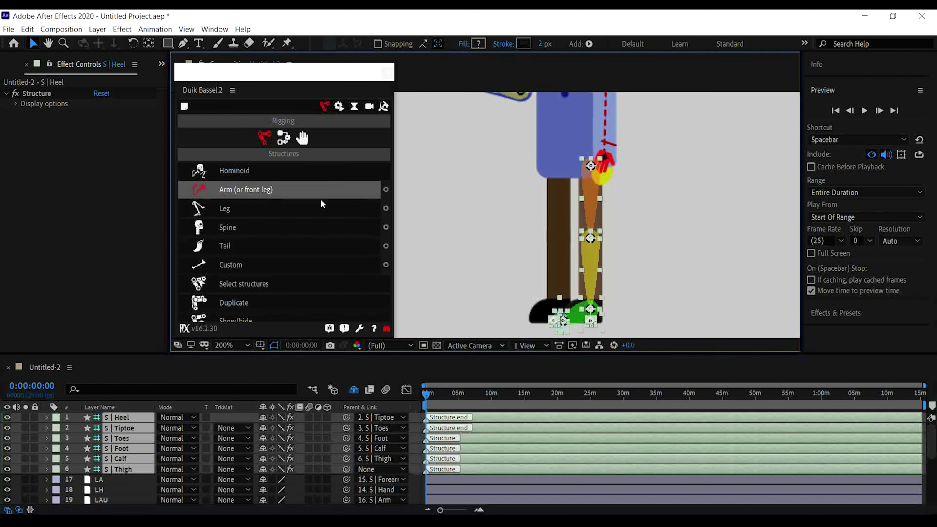
click(284, 136)
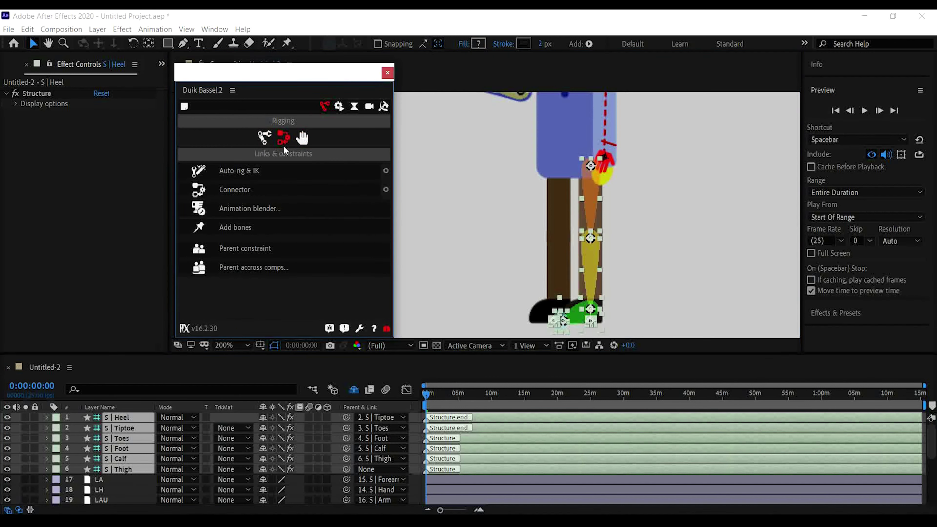
click(255, 175)
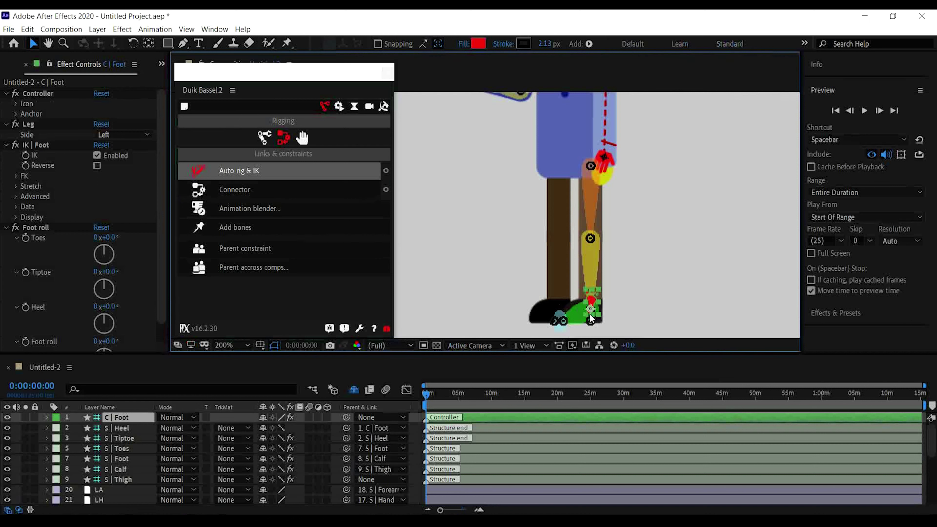
click(653, 321)
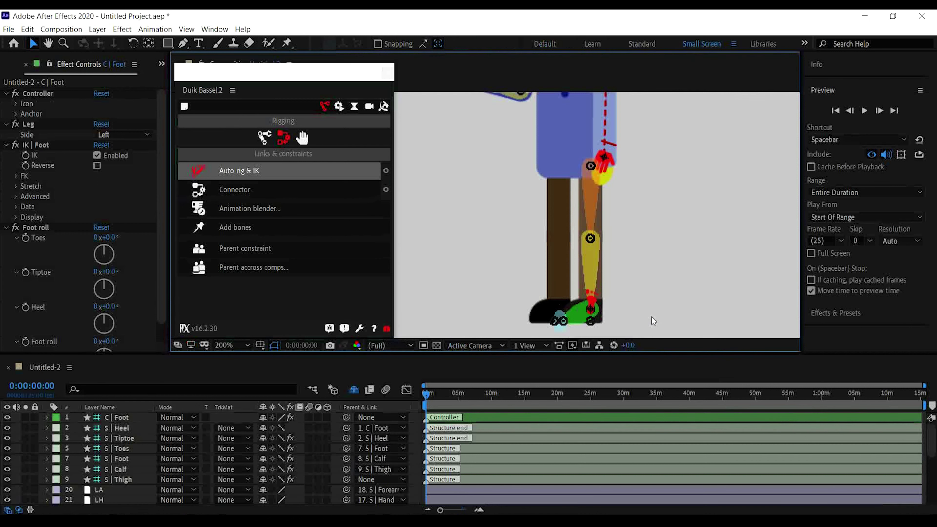
- Swing the C | Foot controller up behind the body and back down beneath the hip to test the left leg's bend
drag(596, 308, 684, 229)
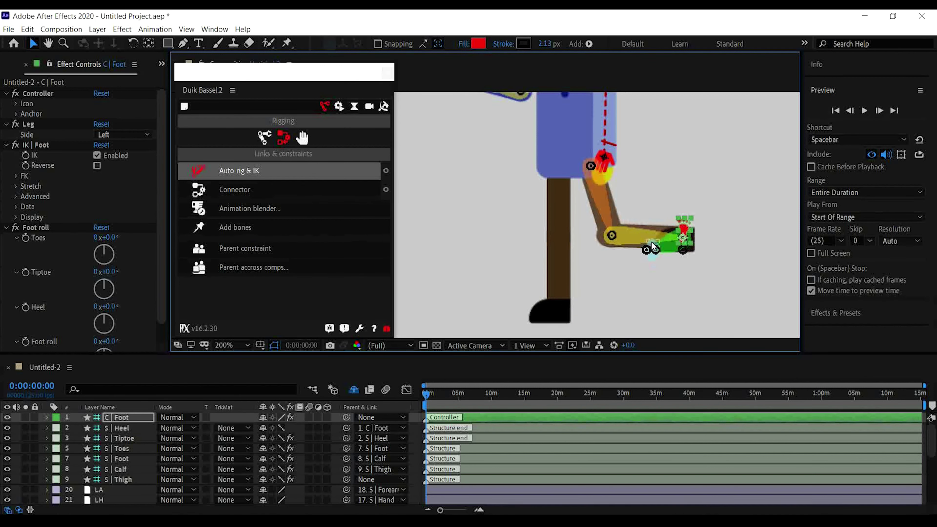
scroll(652, 247, up, 2)
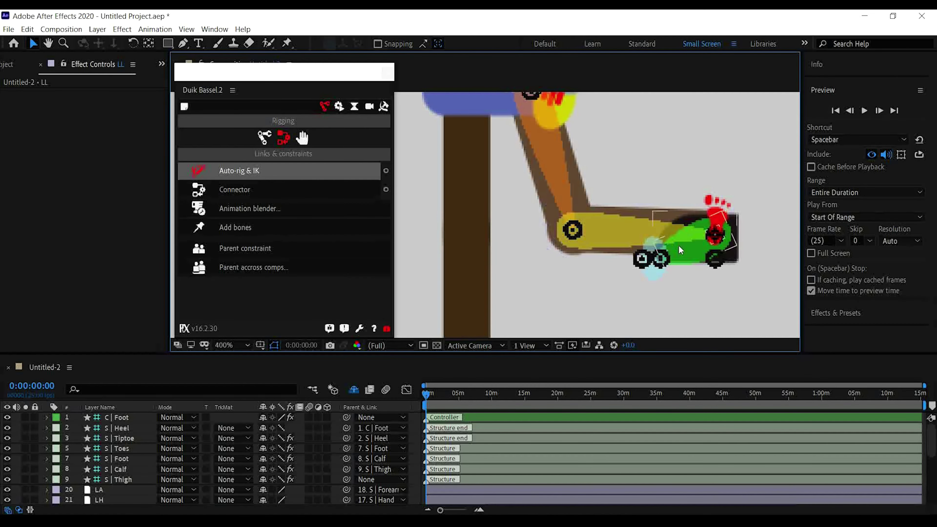
click(757, 230)
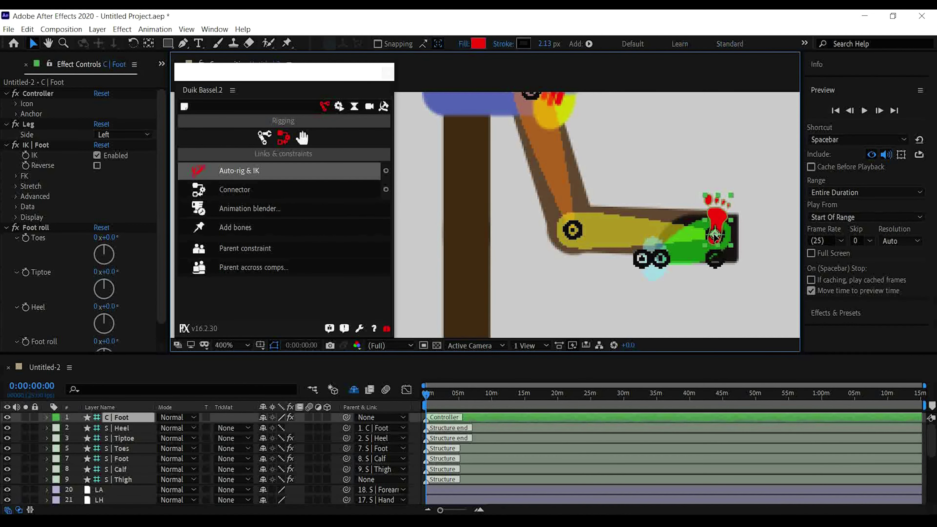
drag(715, 235, 570, 316)
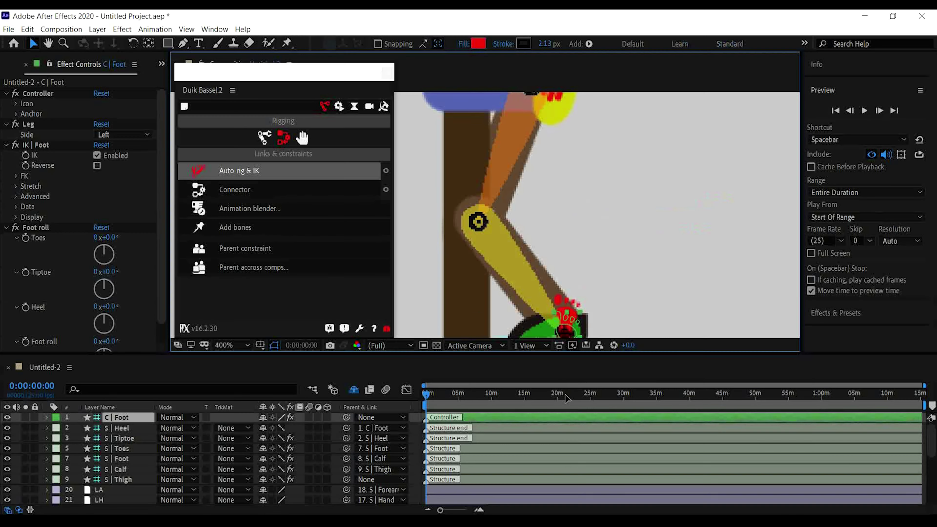
scroll(566, 220, down, 6)
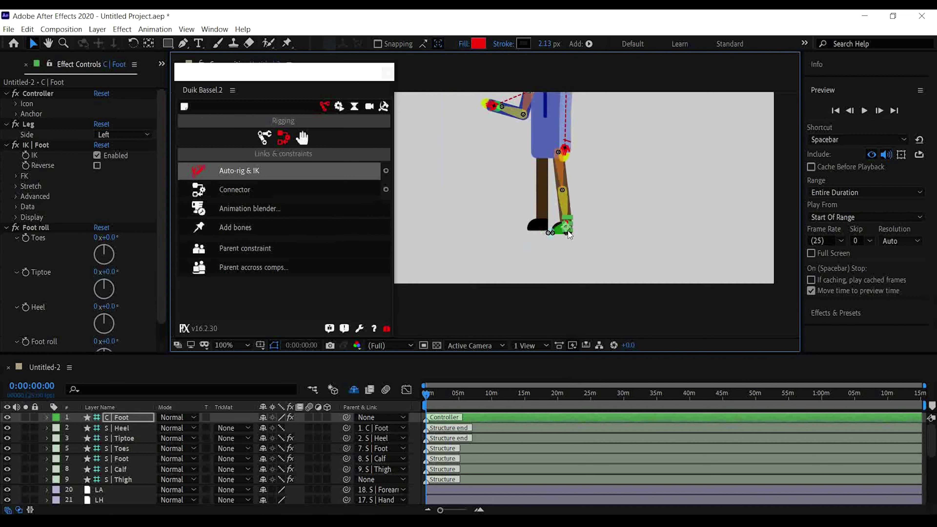
- Turn off Auto-Stretch in the C | Foot controller's IK settings and pull the left foot down to ground level
click(15, 187)
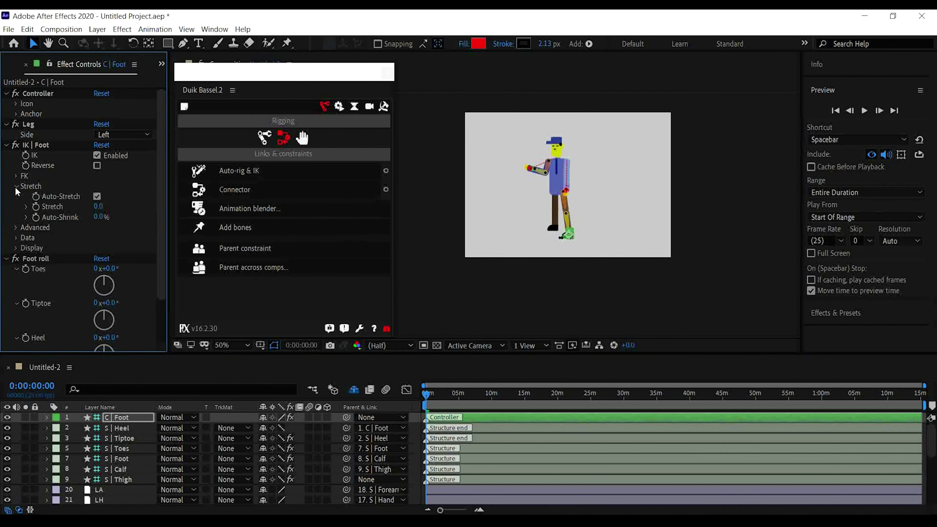
click(97, 196)
click(594, 225)
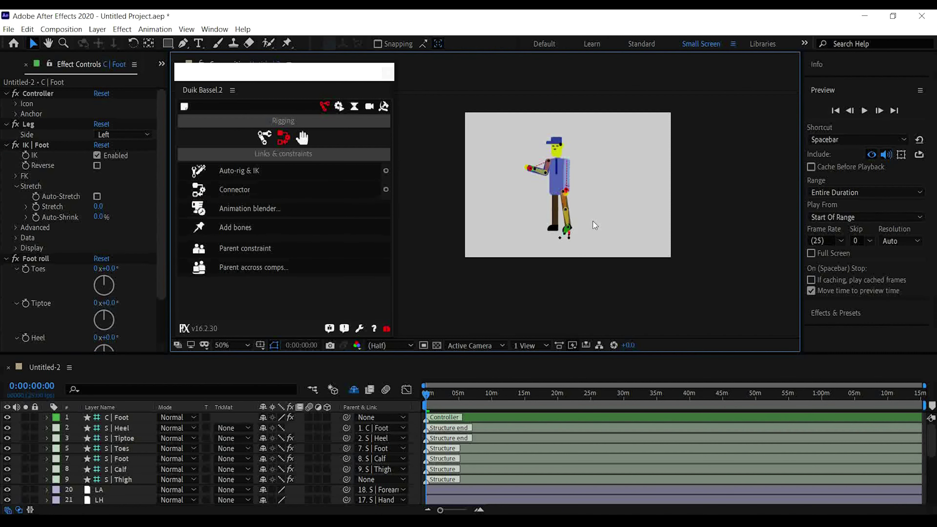
scroll(573, 245, up, 4)
mouse_move(580, 218)
mouse_down()
mouse_move(600, 257)
mouse_move(574, 258)
mouse_move(573, 247)
mouse_up()
click(574, 255)
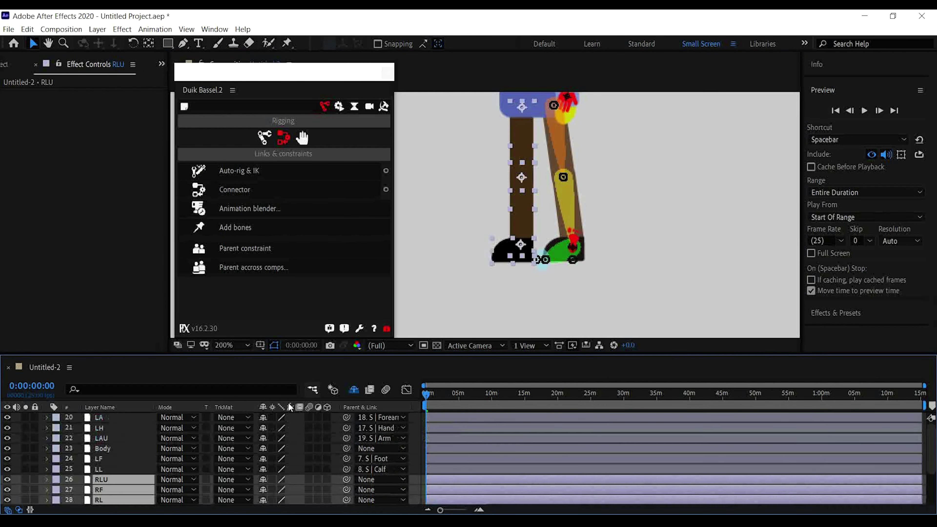
- Rig the right leg layers RLU, RF and RL the same way, using a Duik Leg structure and Auto-rig & IK
click(148, 470)
scroll(149, 477, down, 5)
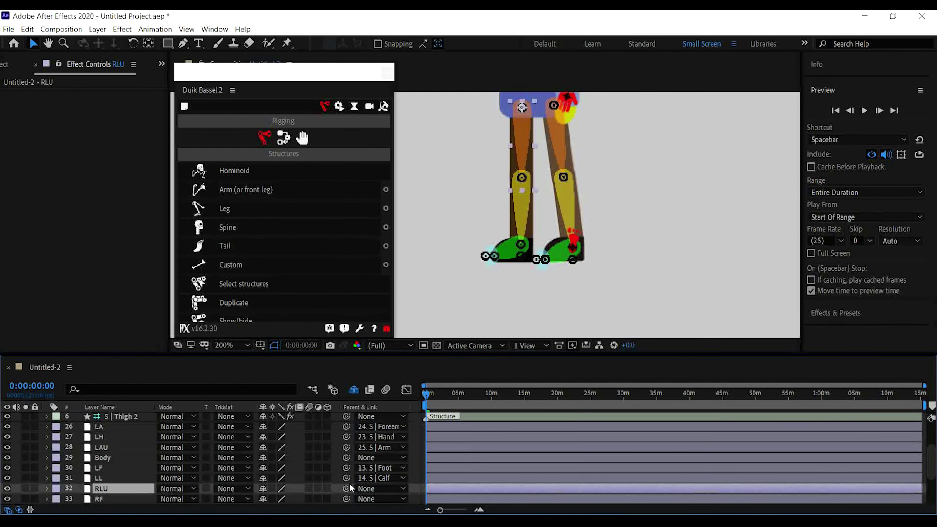
click(120, 448)
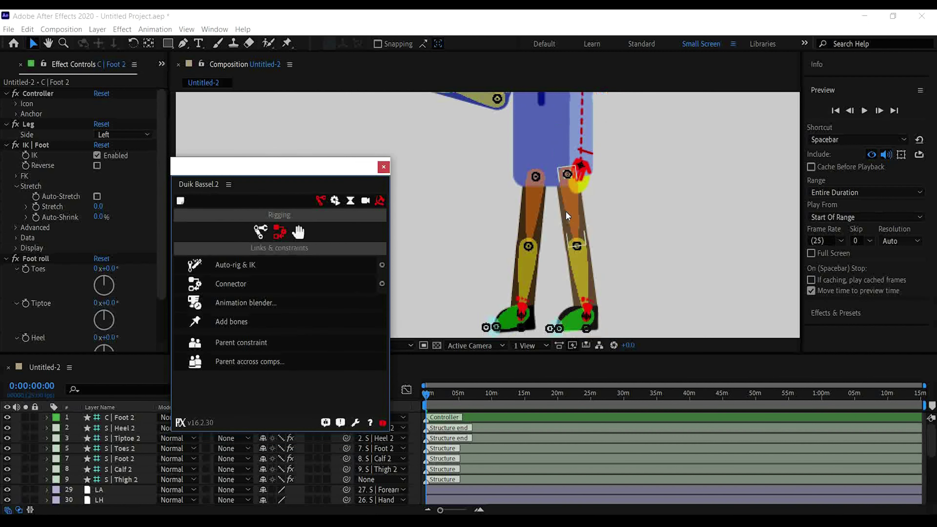
- Close the floating Duik Bassel.2 panel and select the HEAD layer
click(556, 160)
drag(556, 160, 635, 155)
scroll(590, 148, up, 6)
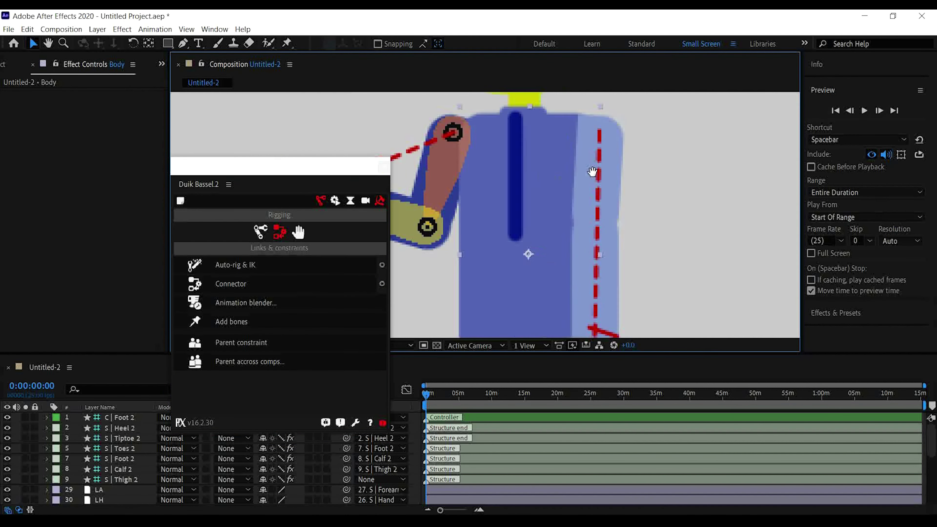
drag(379, 170, 334, 120)
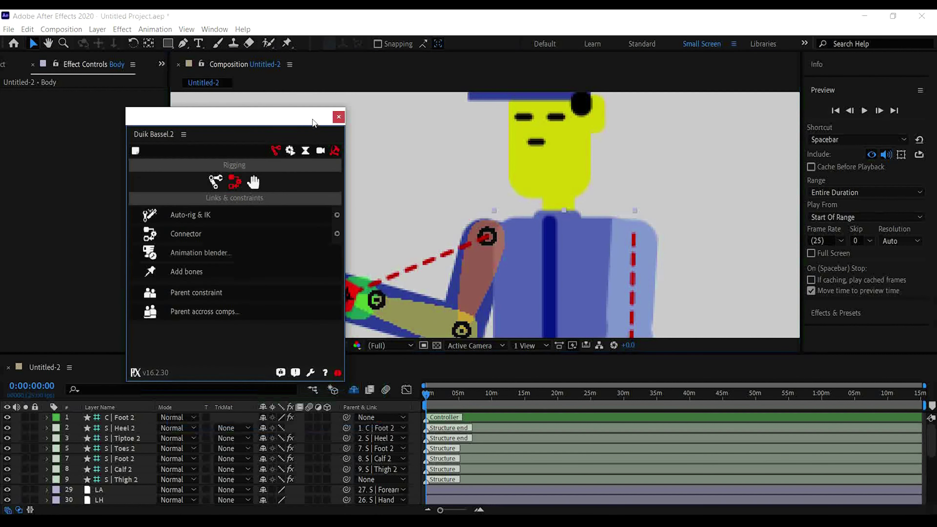
click(337, 113)
scroll(202, 479, down, 2)
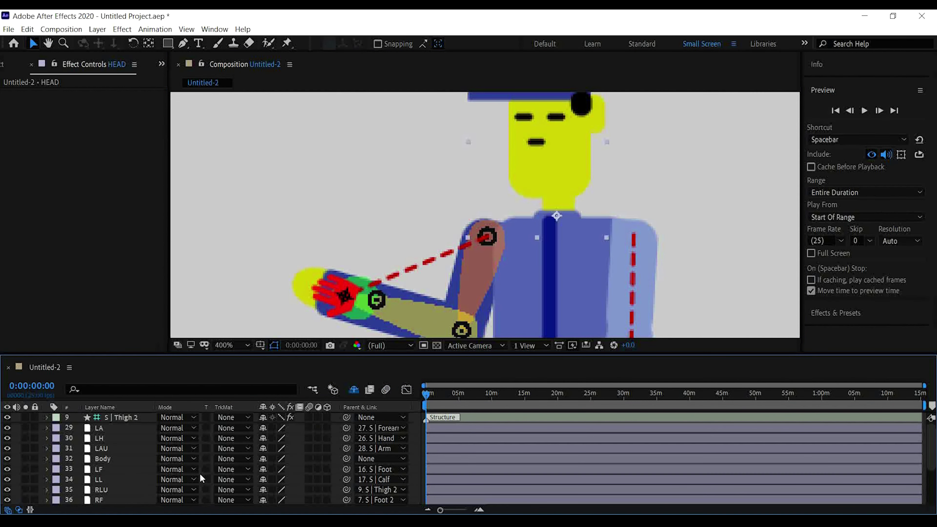
- Reveal the shy layers and parent the S | Arm 2 structure to the Body layer
click(353, 391)
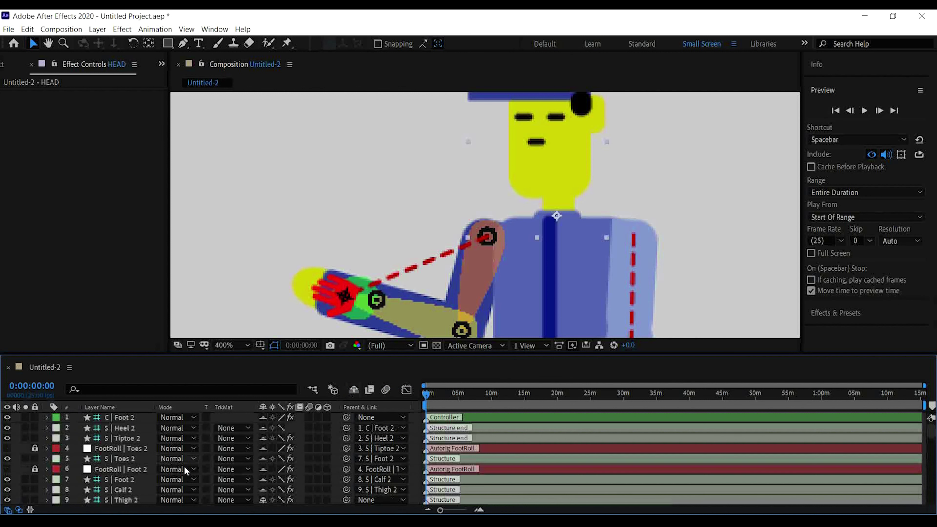
click(128, 420)
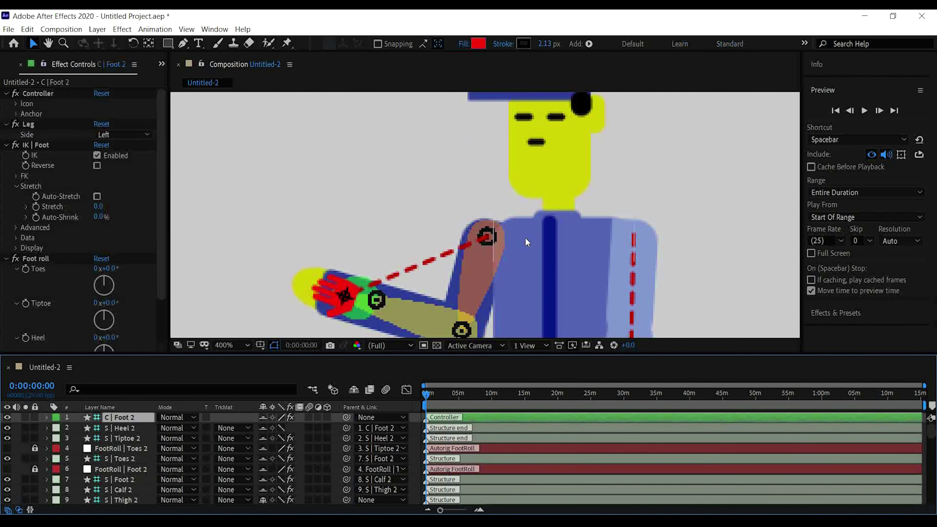
click(493, 233)
key(period)
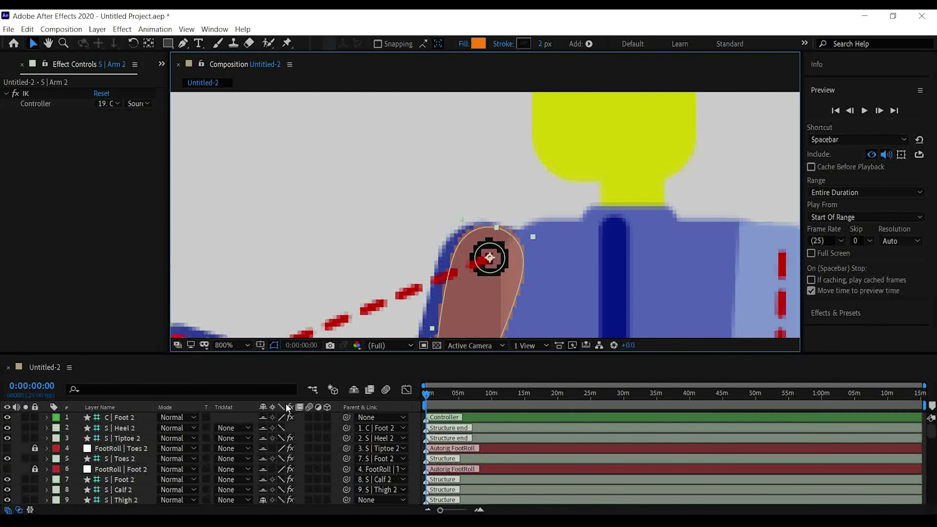
scroll(160, 459, down, 6)
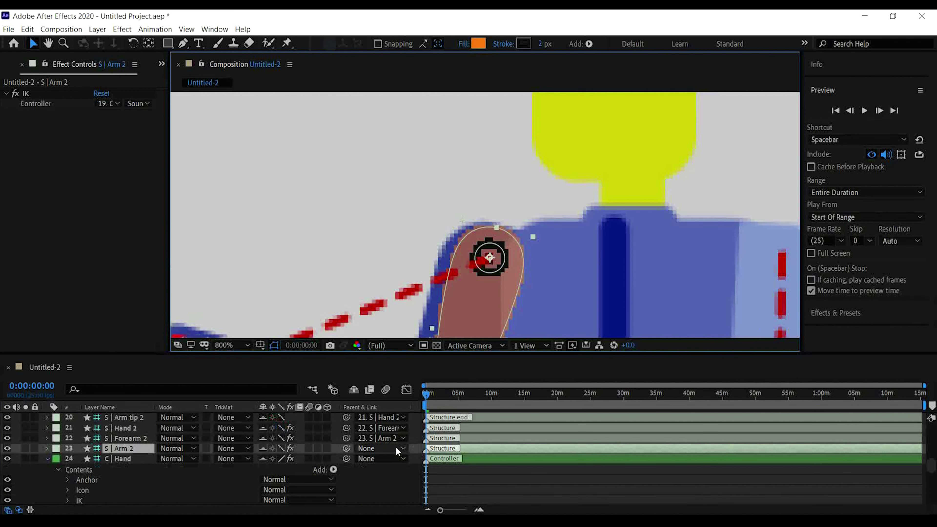
click(397, 451)
click(439, 395)
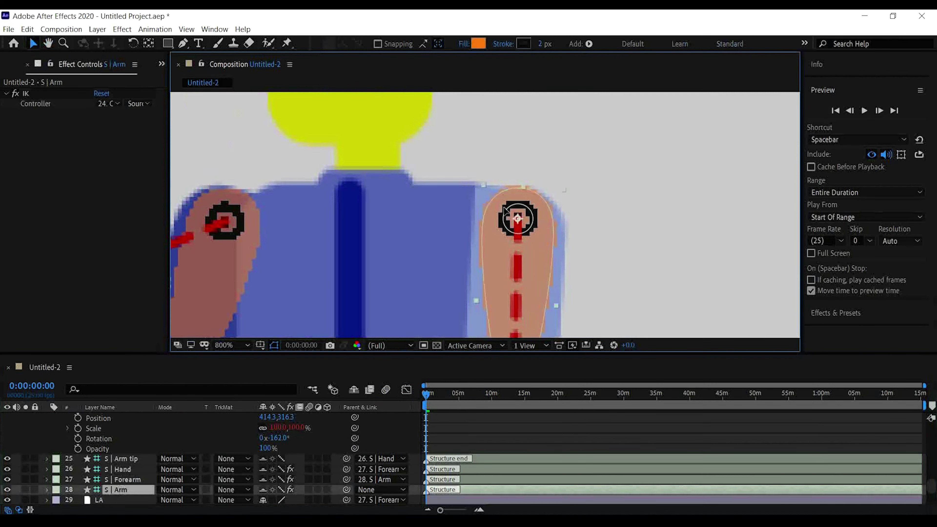
- Parent the remaining upper limb structures S | Arm, S | Thigh 2 and S | Thigh to the Body layer
click(379, 490)
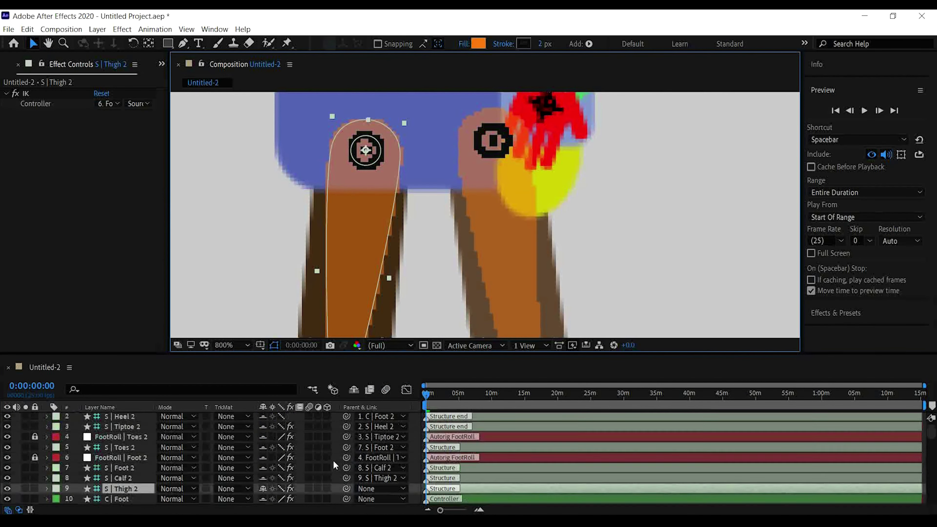
scroll(333, 460, down, 5)
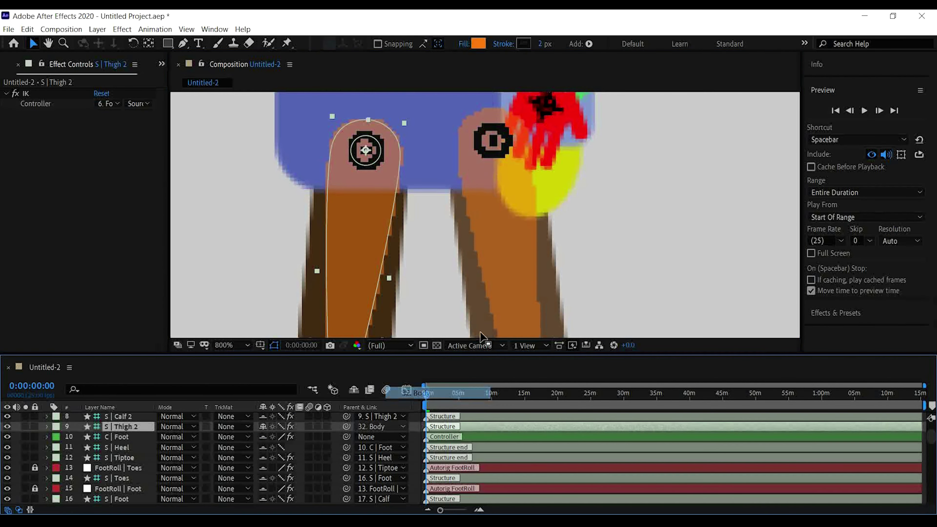
click(117, 452)
scroll(283, 478, down, 6)
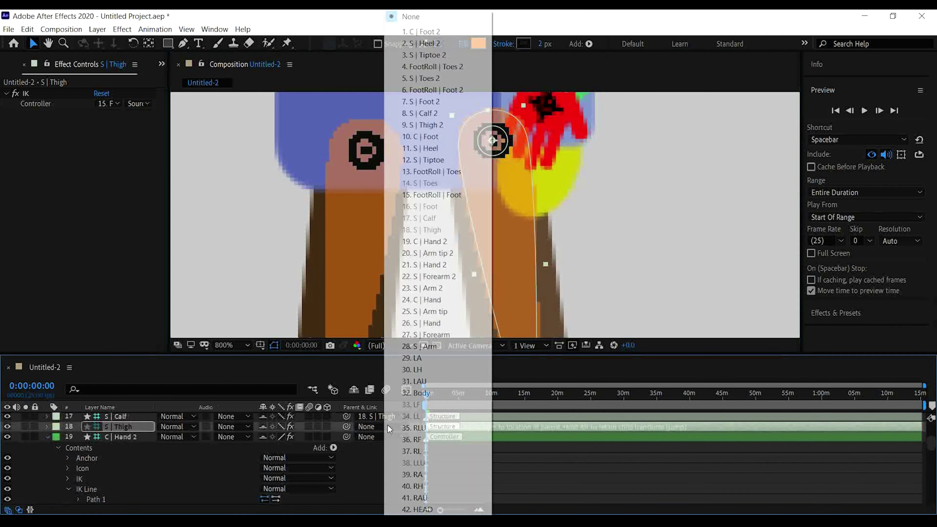
- Shift the Body layer slightly down toward the raised hand's side to test how the attached limbs follow
scroll(501, 208, up, 5)
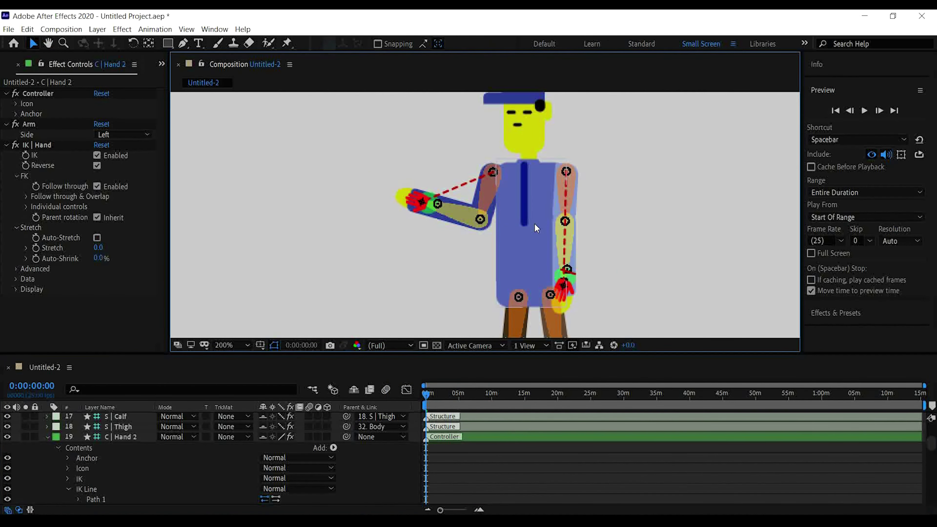
scroll(535, 220, down, 2)
drag(535, 220, 515, 236)
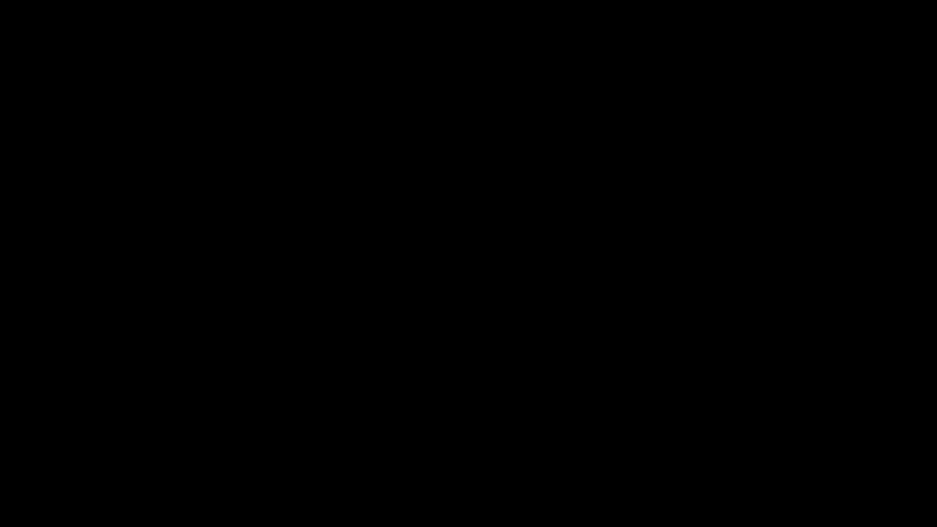